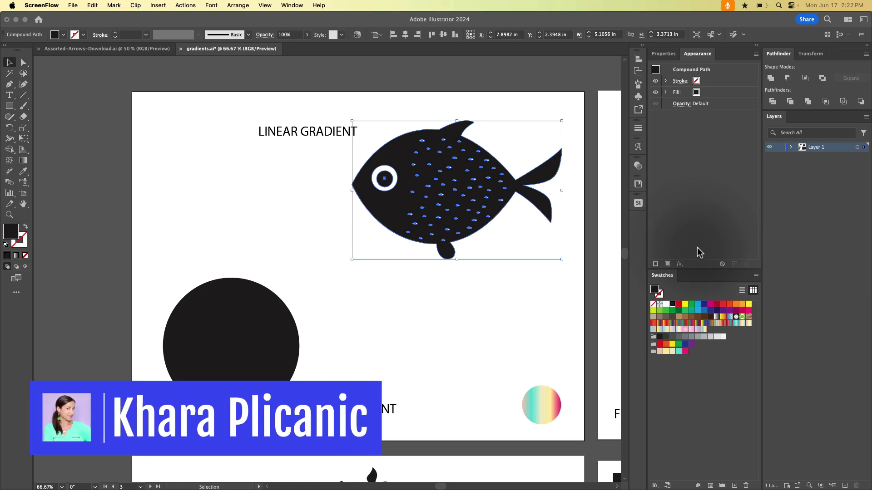
- Apply a linear white-to-black gradient to the fish with the Gradient tool
click(199, 231)
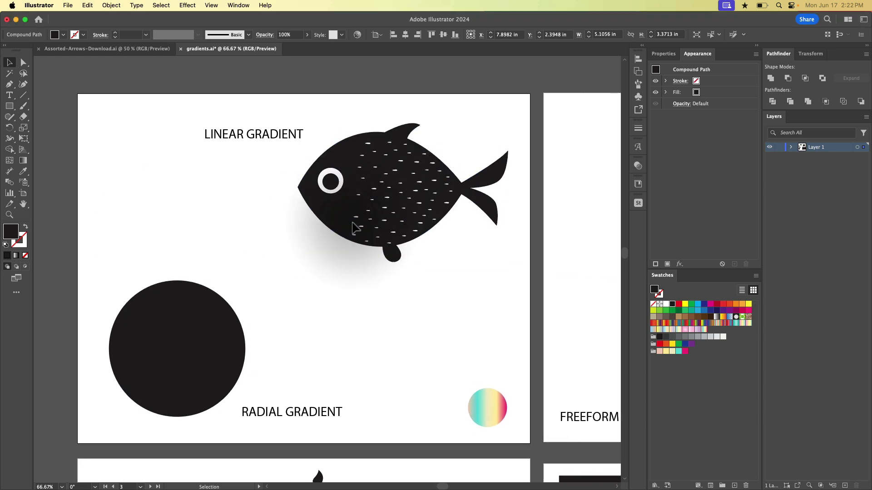
click(353, 223)
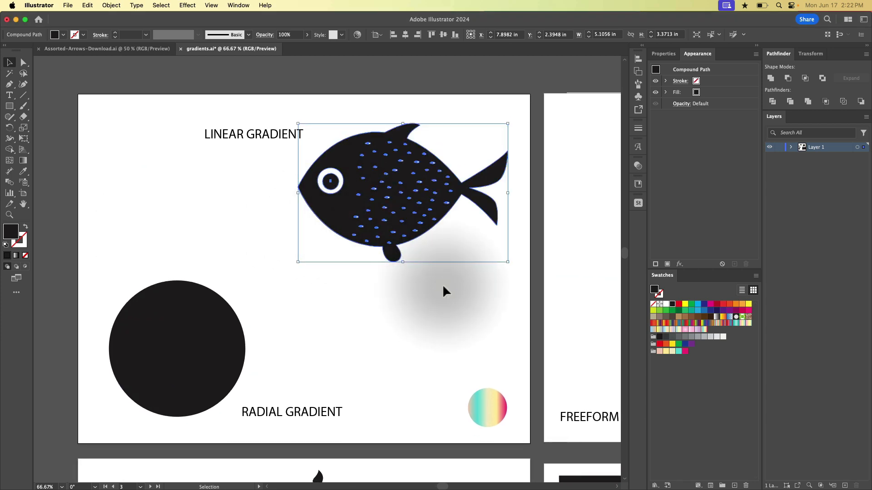
scroll(443, 287, right, 1)
scroll(444, 287, left, 2)
scroll(444, 287, up, 2)
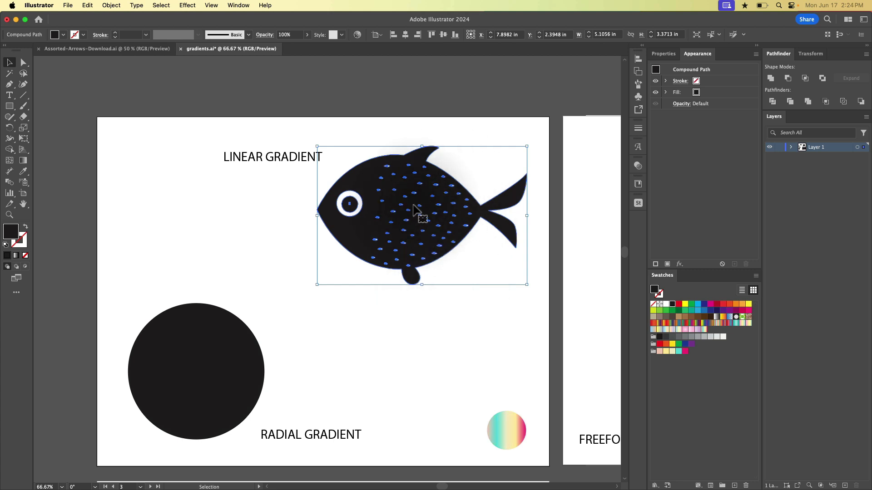
click(416, 214)
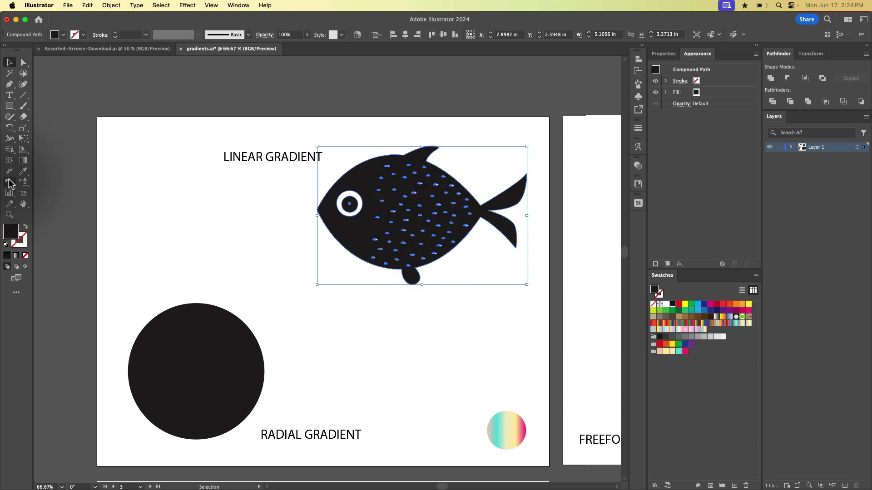
click(23, 161)
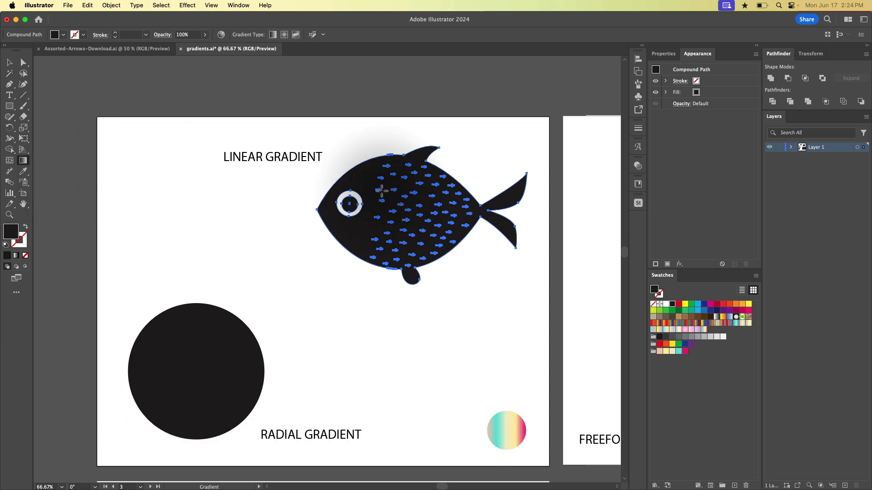
click(353, 180)
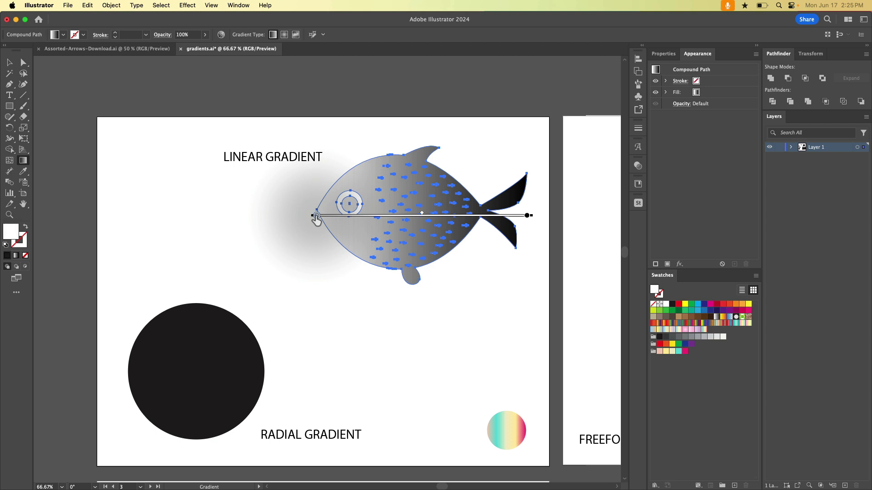
- Move the fish gradient's black and white color stops inward and adjust the midpoint between them
click(317, 216)
click(527, 216)
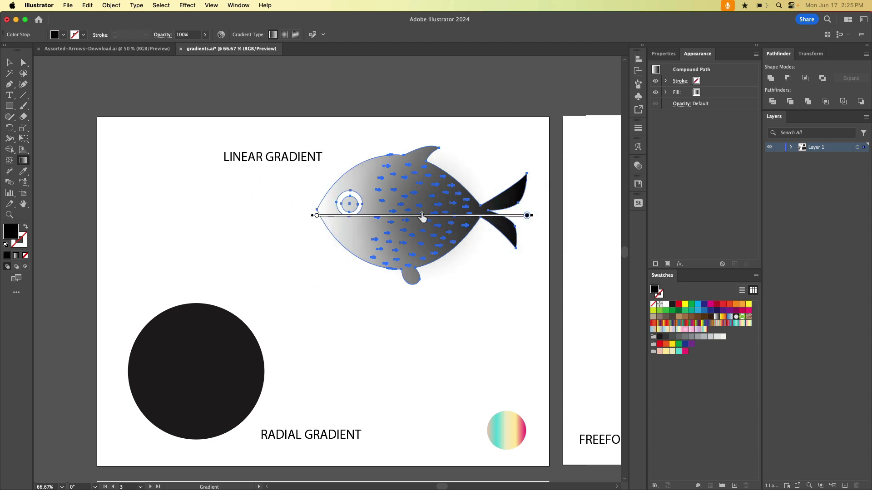
mouse_move(422, 217)
mouse_down()
mouse_move(375, 218)
mouse_move(476, 217)
mouse_move(370, 228)
mouse_move(438, 228)
mouse_move(422, 224)
mouse_up()
drag(527, 217, 462, 220)
click(317, 217)
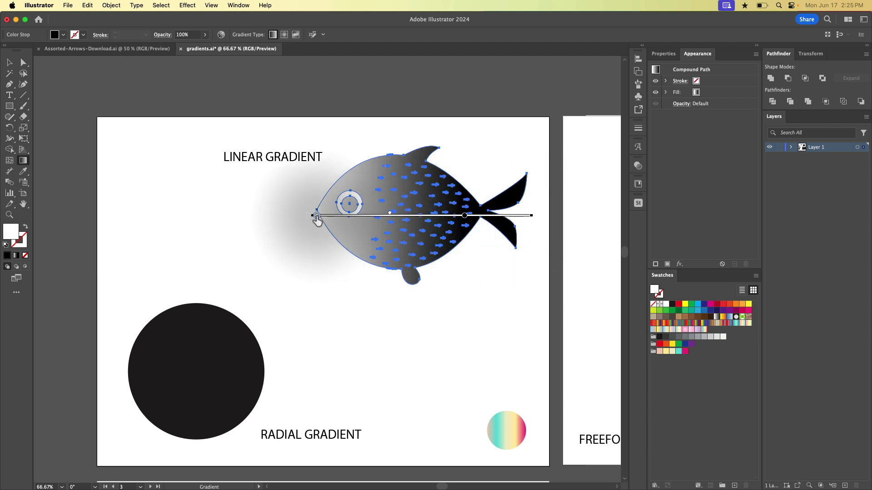
drag(317, 217, 370, 216)
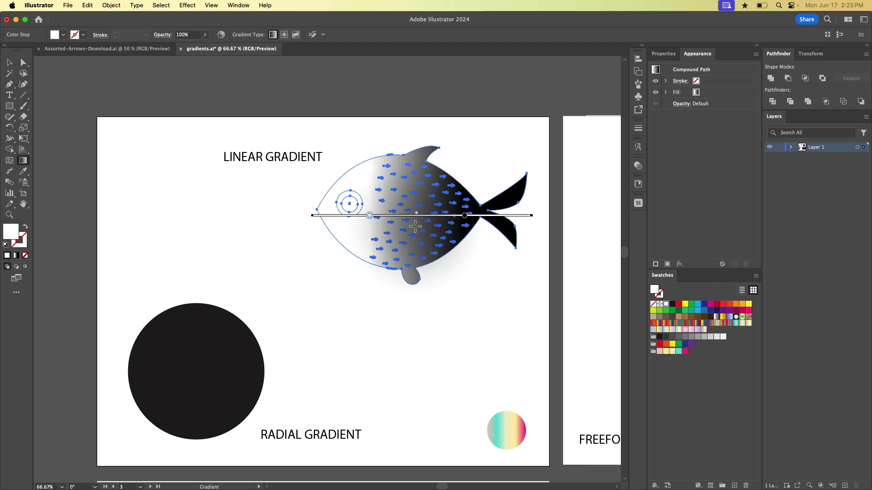
mouse_move(440, 220)
mouse_down()
mouse_move(425, 164)
mouse_move(417, 205)
mouse_move(427, 153)
mouse_move(427, 221)
mouse_move(399, 182)
mouse_move(422, 226)
mouse_move(477, 204)
mouse_move(332, 221)
mouse_move(432, 206)
mouse_move(420, 216)
mouse_up()
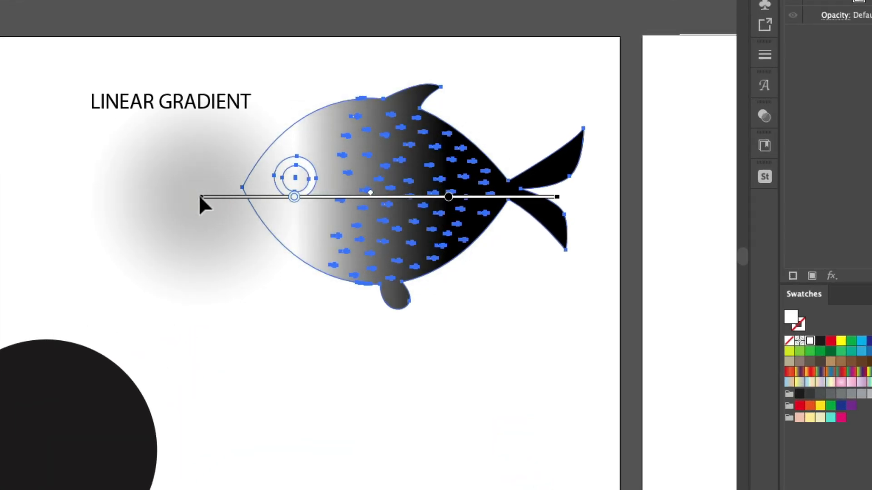
- Try repositioning, shortening and rotating the fish's gradient bar to change the direction and spread of the blend
mouse_move(201, 197)
mouse_down()
mouse_move(257, 241)
mouse_move(165, 187)
mouse_move(186, 195)
mouse_up()
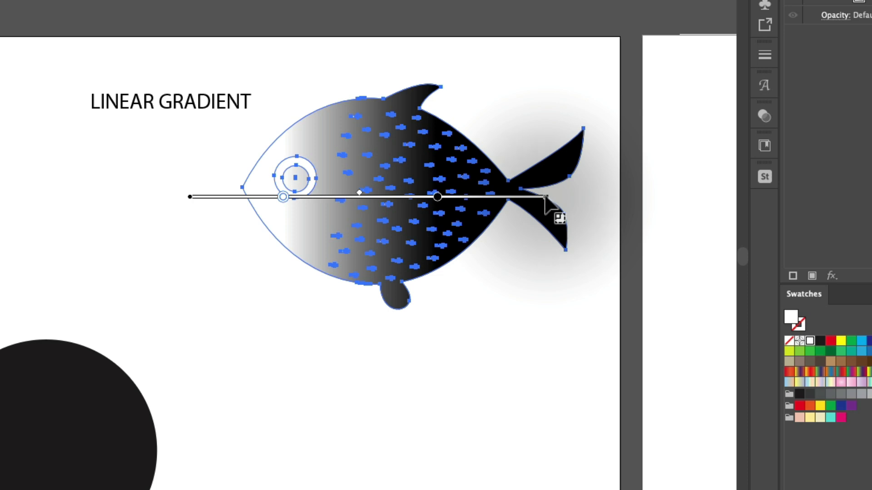
mouse_move(545, 198)
mouse_down()
mouse_move(618, 177)
mouse_move(470, 208)
mouse_move(681, 152)
mouse_move(765, 148)
mouse_move(282, 142)
mouse_move(385, 150)
mouse_move(358, 147)
mouse_up()
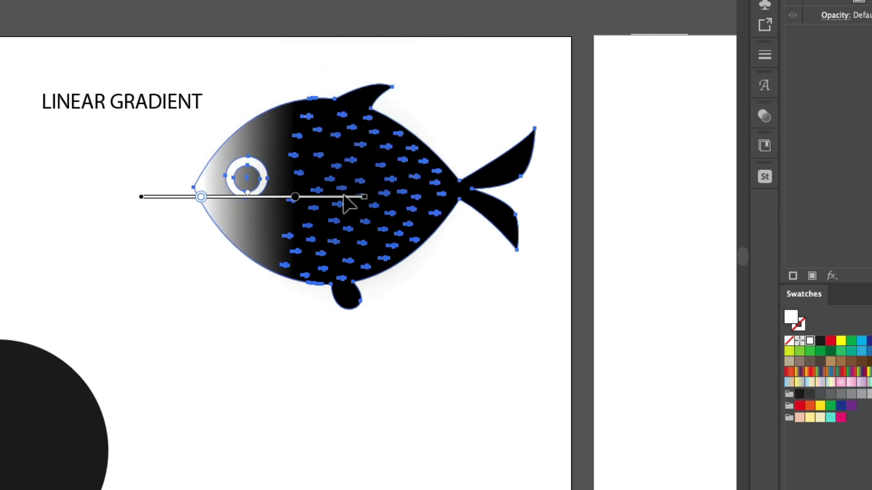
mouse_move(347, 198)
mouse_down()
mouse_move(433, 199)
mouse_move(415, 189)
mouse_up()
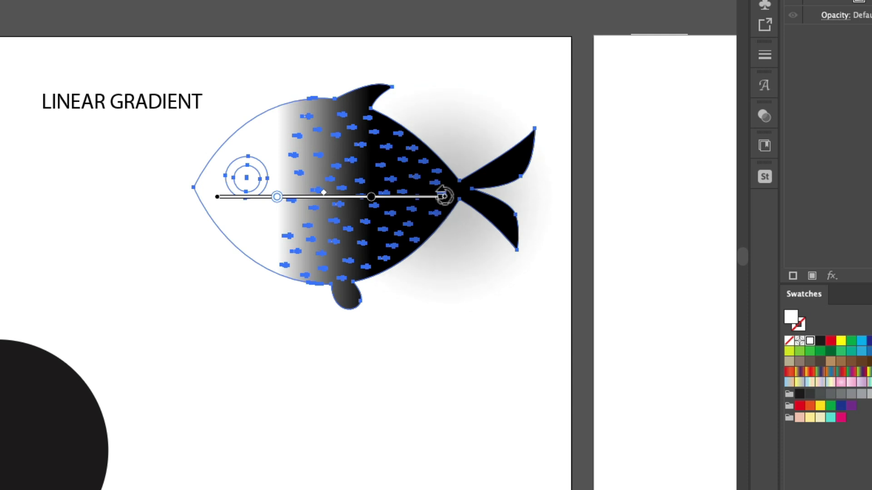
mouse_move(443, 196)
mouse_down()
mouse_move(438, 153)
mouse_move(412, 90)
mouse_move(380, 93)
mouse_up()
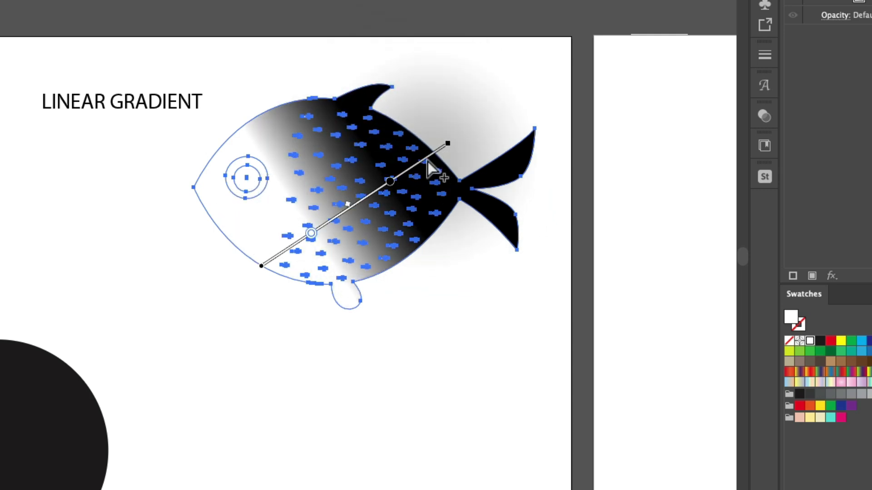
drag(424, 158, 393, 148)
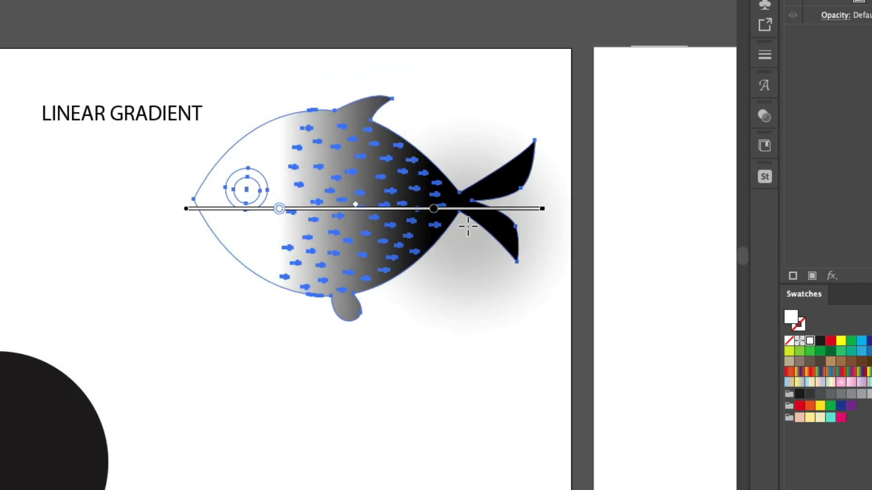
- Recolor the white gradient stop near the fish's head, trying cyan 2afff0 from the spectrum before choosing the peach swatch
double_click(279, 209)
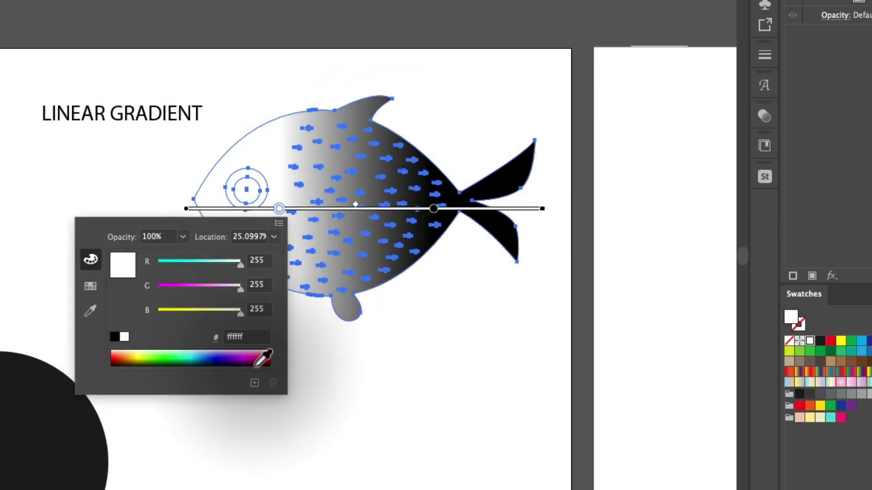
click(190, 355)
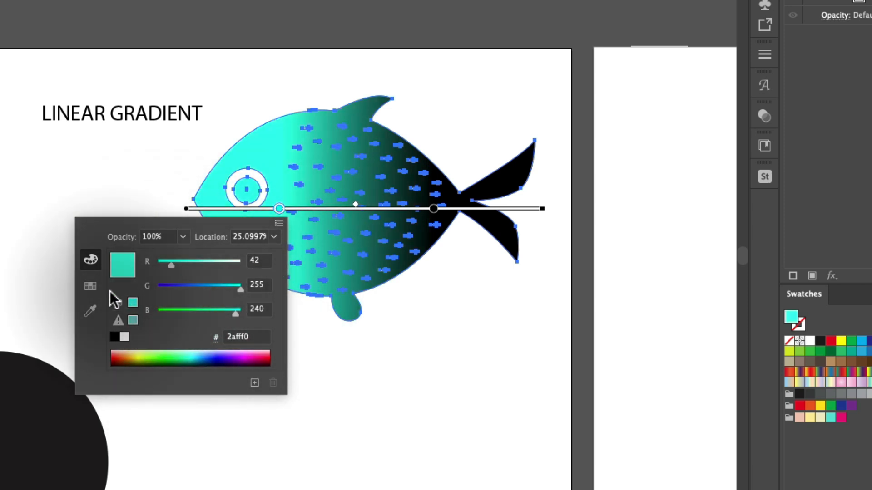
click(91, 286)
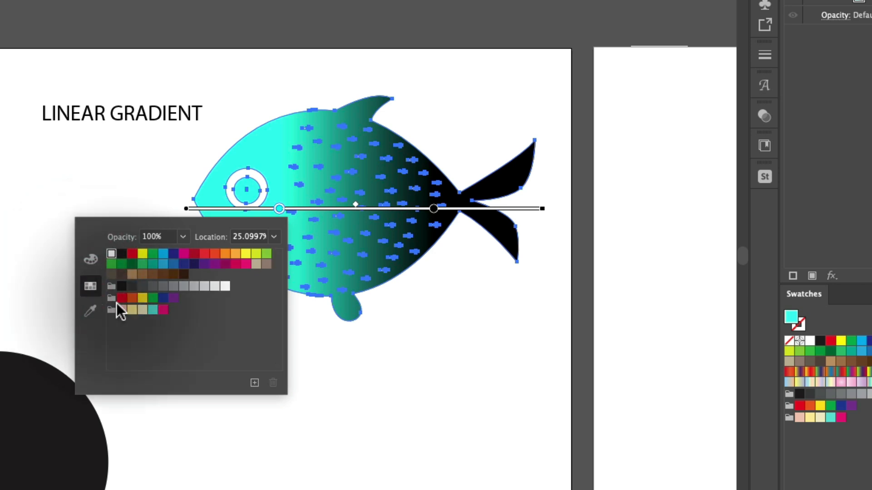
click(121, 309)
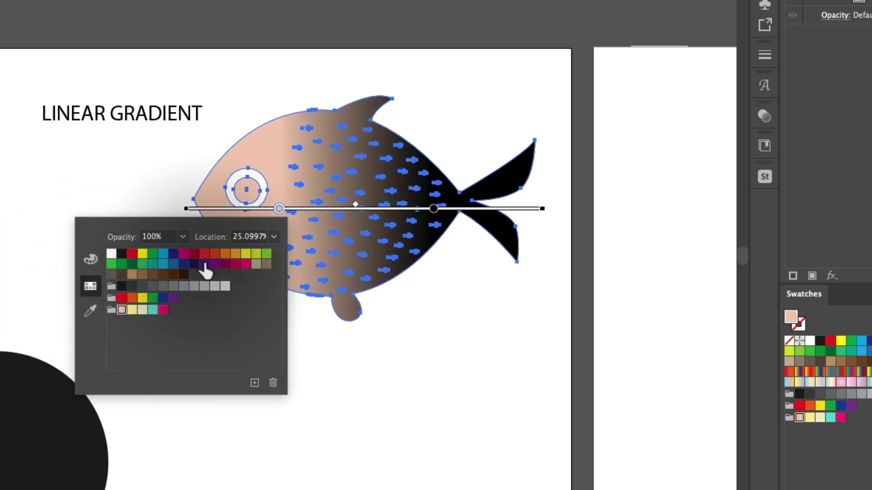
click(280, 209)
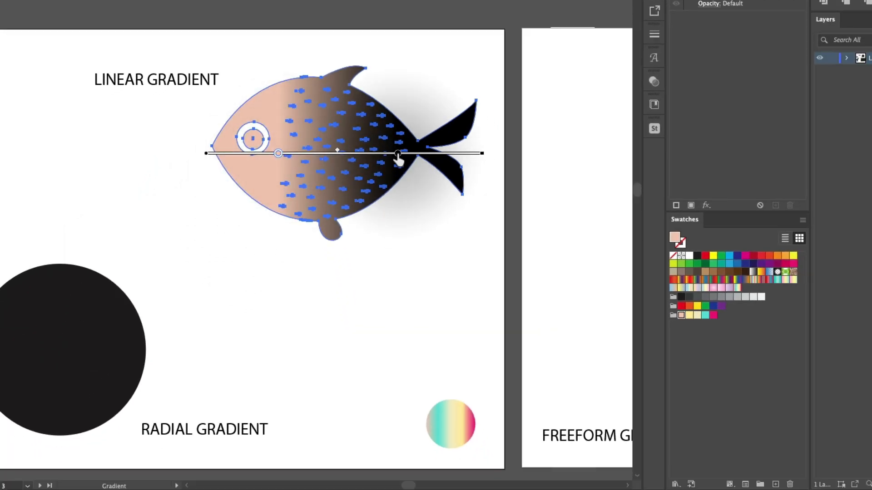
- Color the black gradient stop with the magenta swatch R=238 G=42 B=123 and move both stops out to the ends of the gradient bar
click(398, 153)
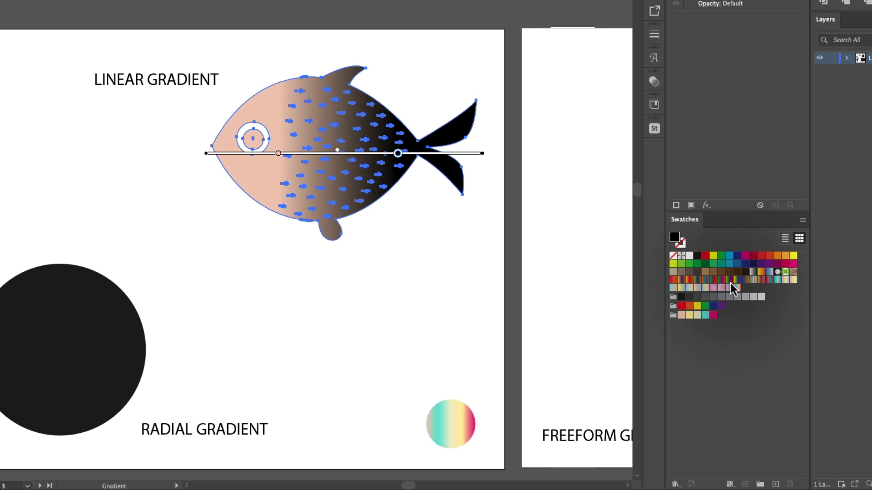
click(714, 316)
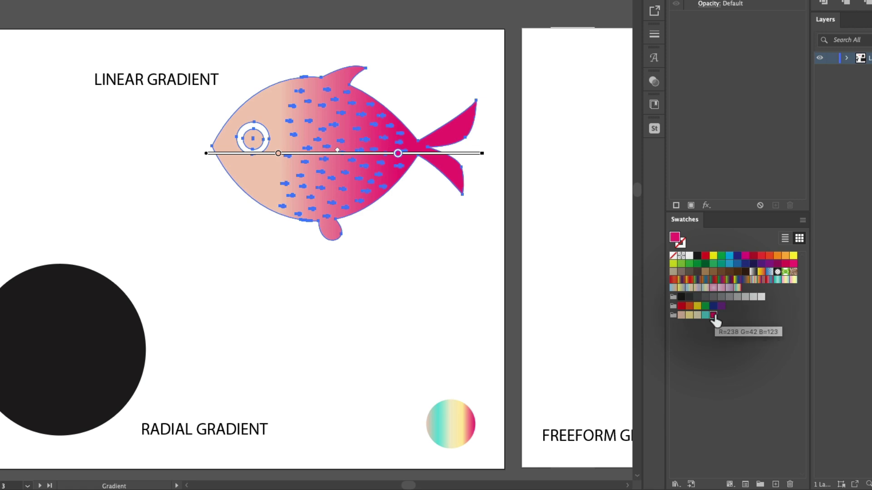
drag(398, 153, 476, 153)
drag(275, 160, 207, 165)
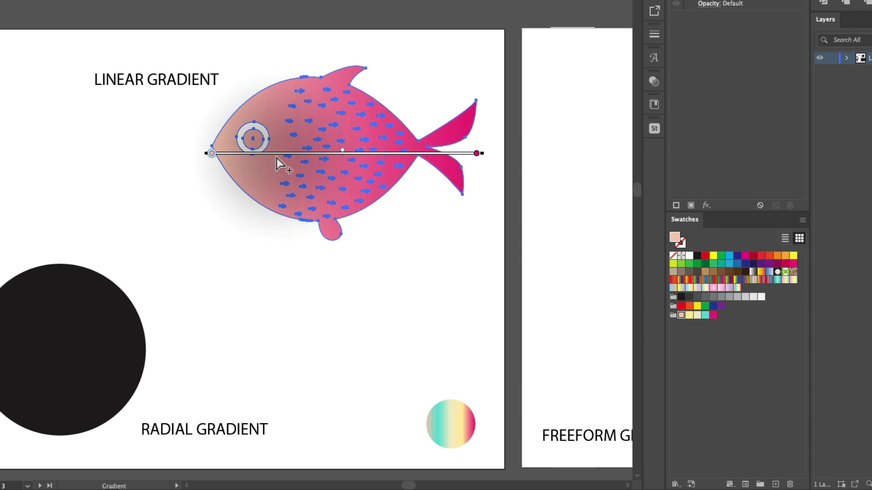
- Add three color stops between the peach and magenta ends of the fish's gradient
click(277, 157)
click(309, 157)
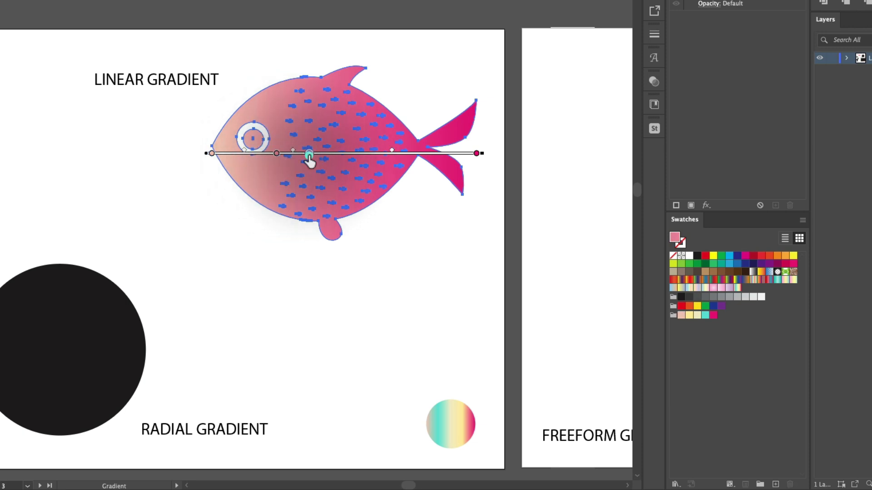
click(365, 155)
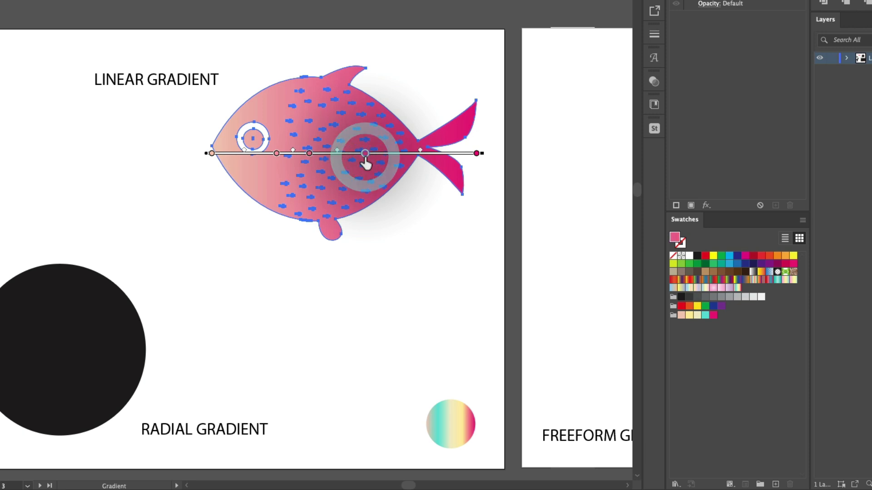
- Color the three inner gradient stops pale yellow, cream and turquoise from head to tail, using the color group swatches
click(278, 155)
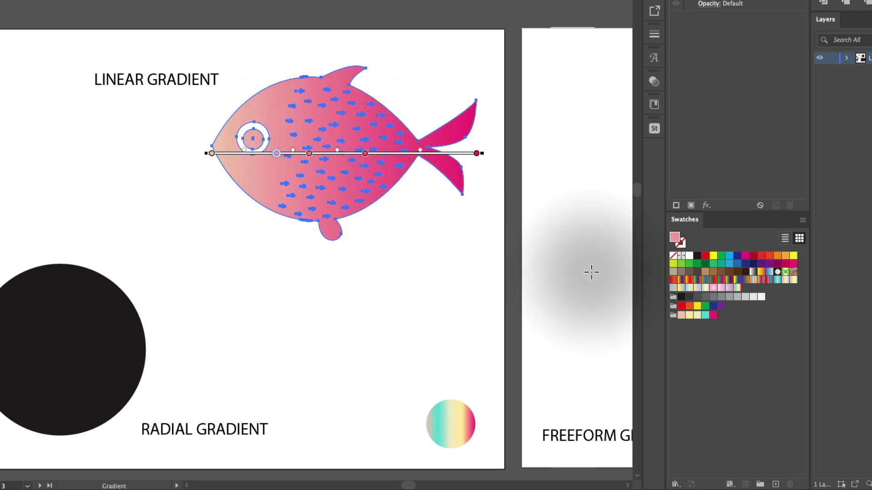
click(689, 316)
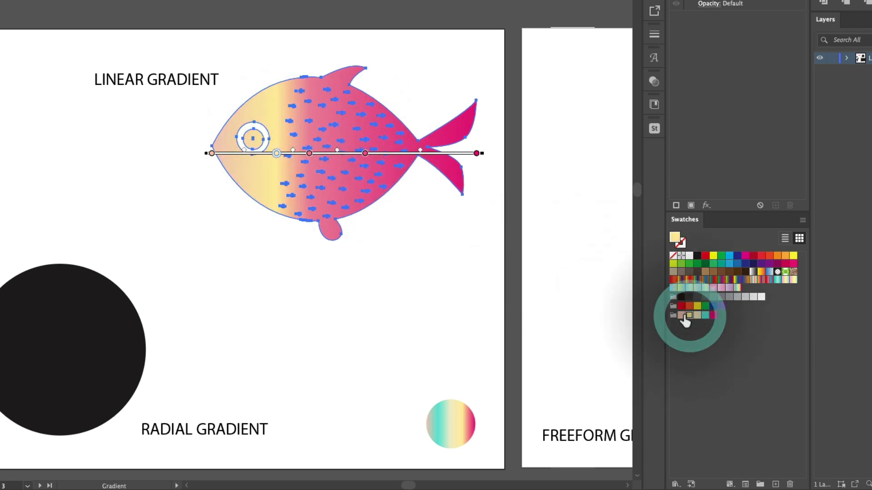
click(310, 153)
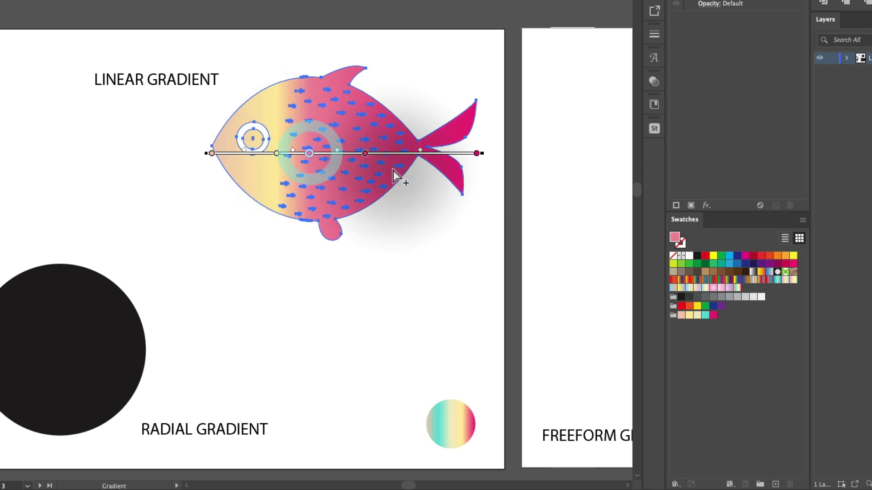
click(696, 316)
click(365, 153)
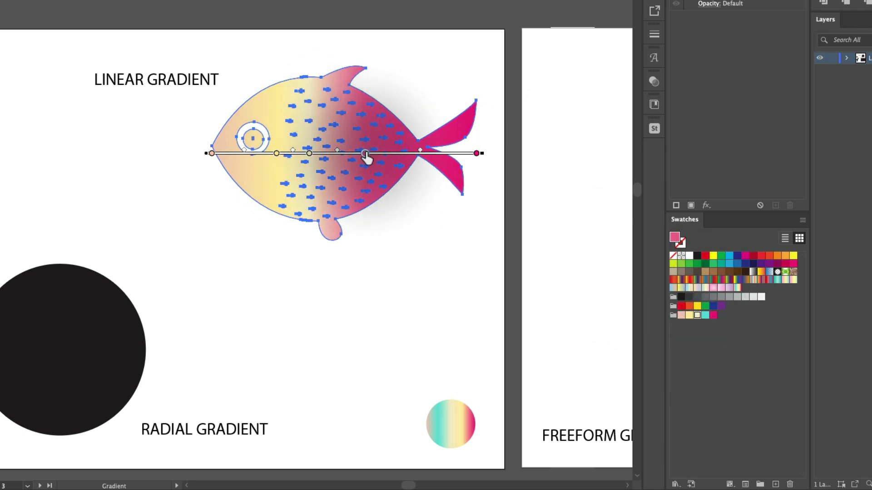
click(705, 316)
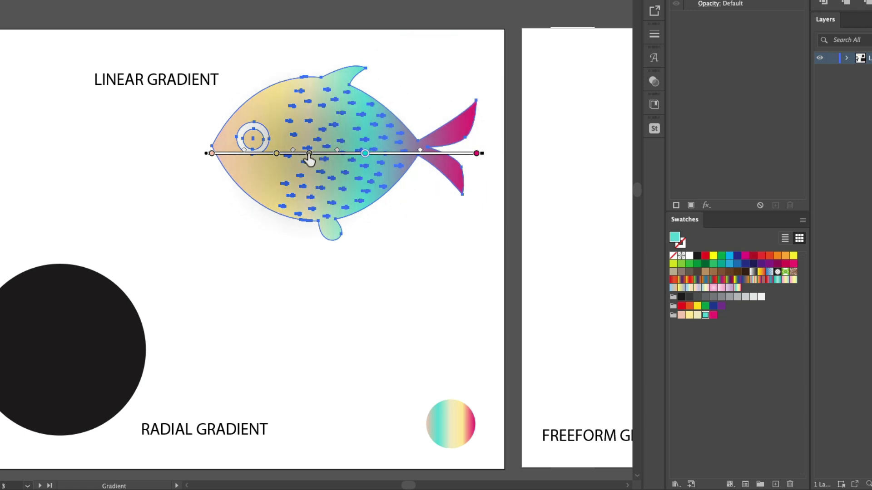
- Spread out the yellow, cream and turquoise stops along the gradient bar, and remove the cream stop from the gradient
drag(309, 154, 261, 160)
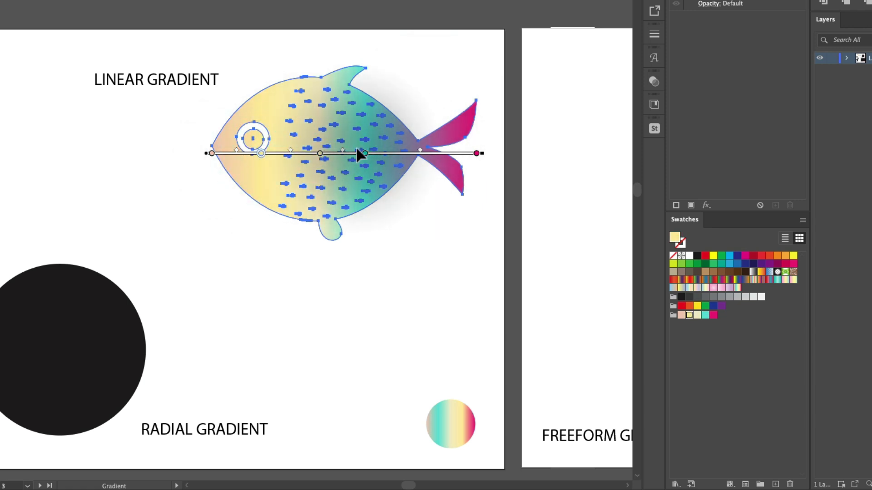
drag(365, 154, 401, 157)
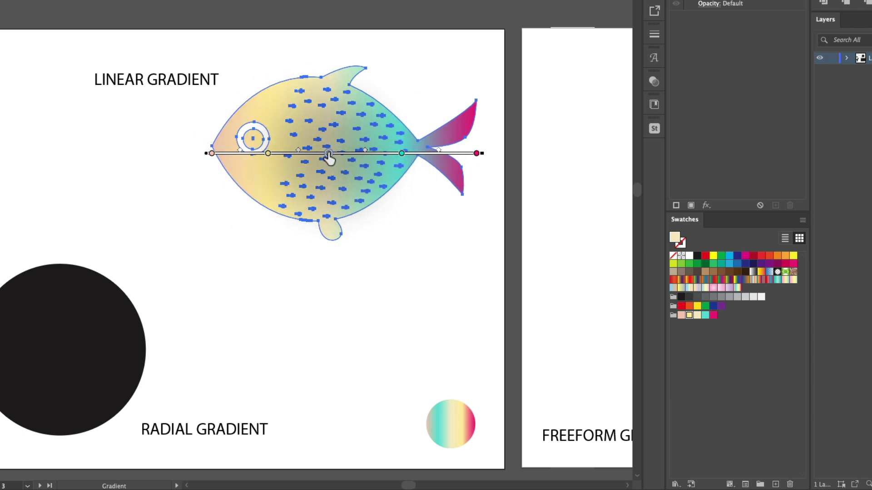
drag(328, 153, 335, 240)
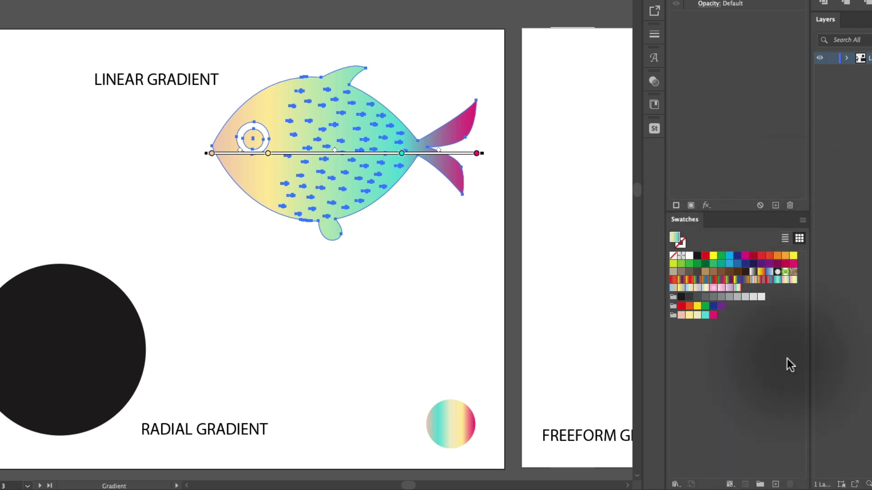
- Save the fish's gradient as a new swatch named "Happy Gradient"
click(802, 219)
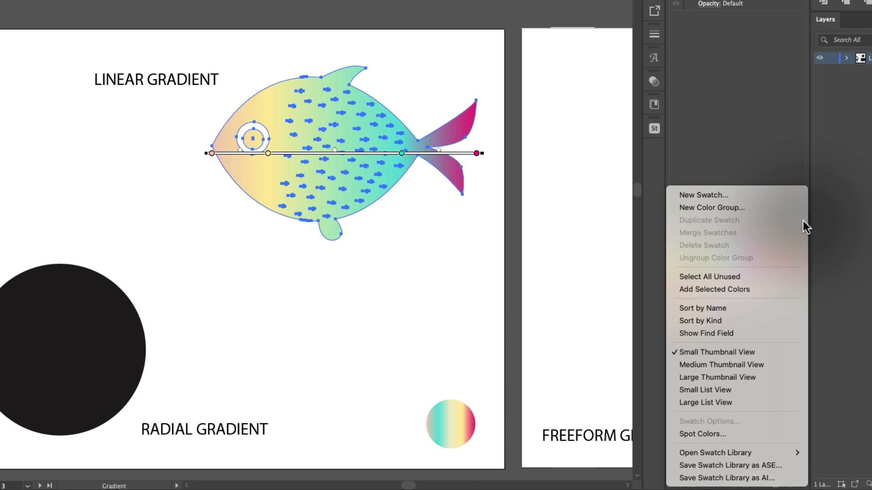
click(731, 196)
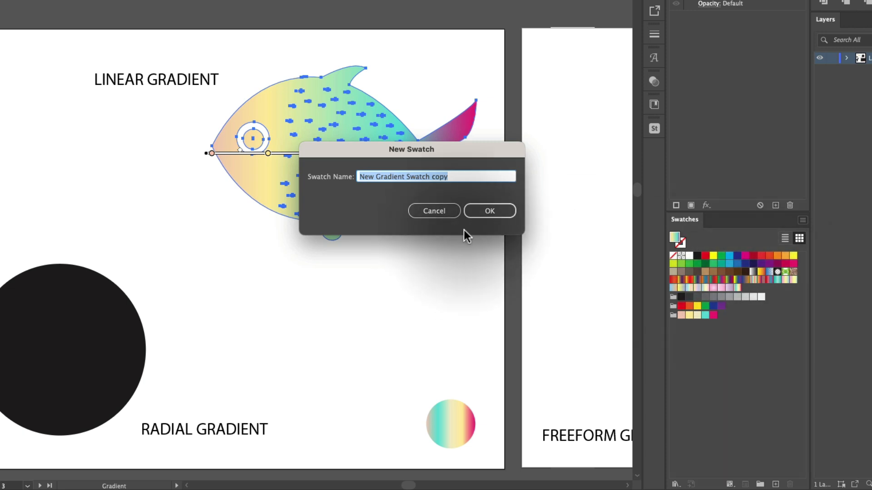
text(Happy Gradien)
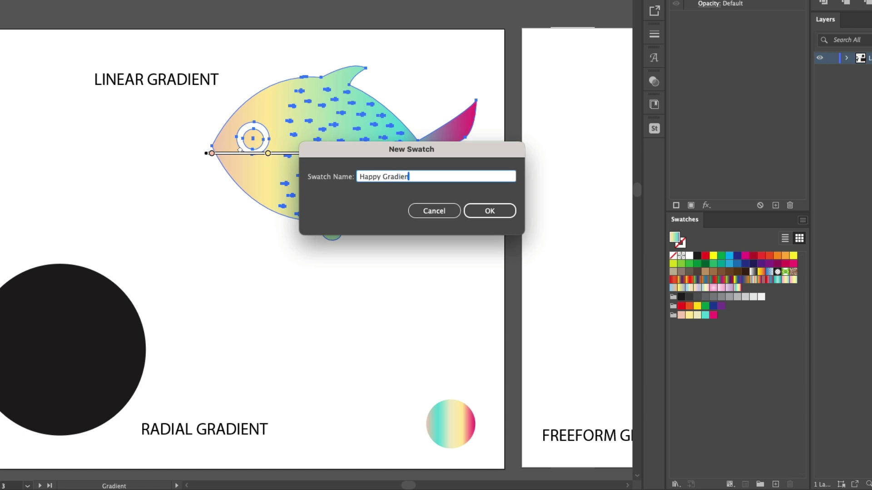
text(t)
key(Return)
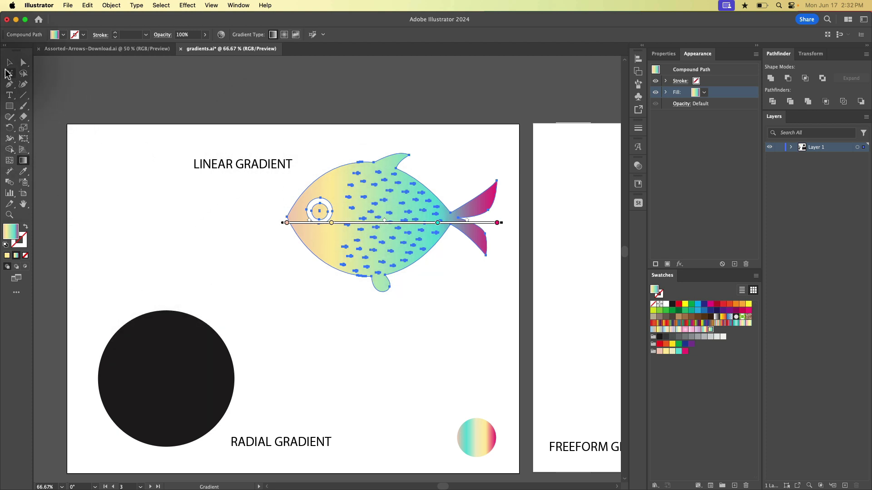
- Fill the large black circle with the Happy Gradient swatch and change its gradient type to radial
click(10, 62)
click(182, 384)
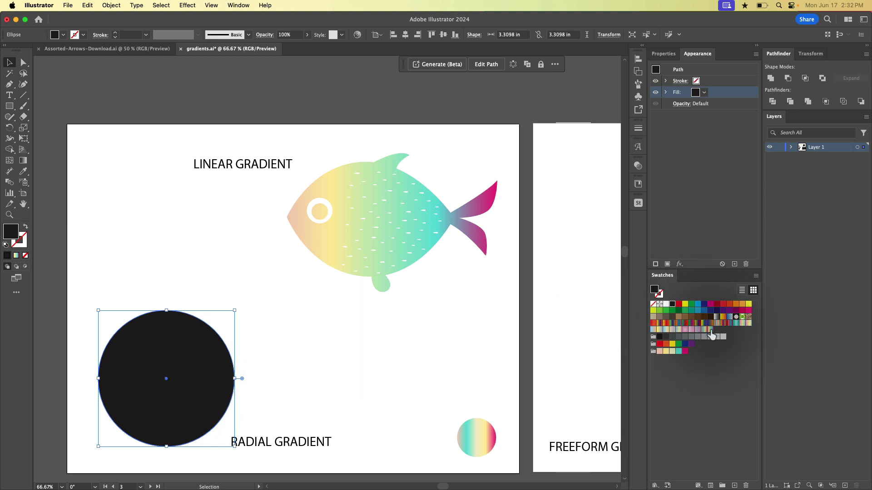
click(711, 330)
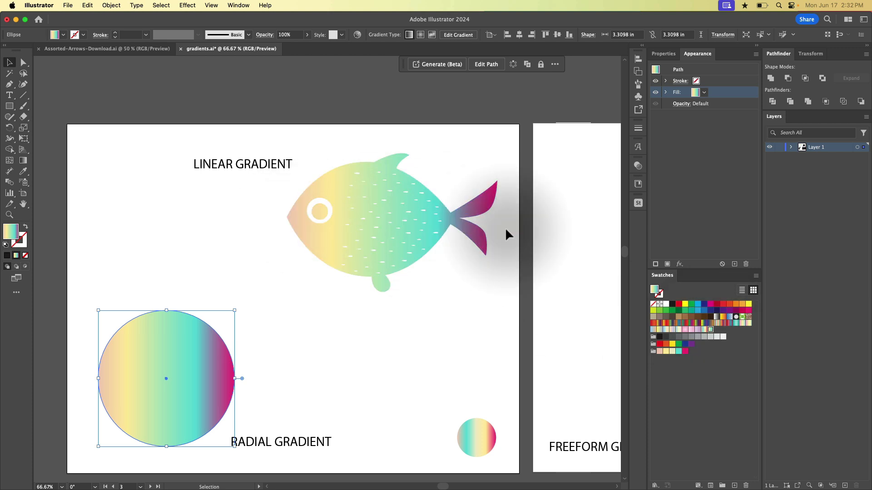
click(421, 35)
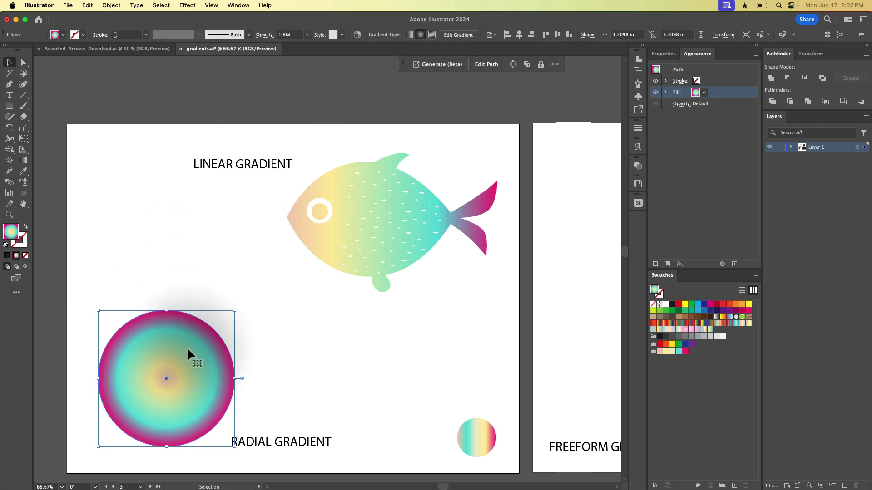
- With the Gradient tool, move the circle's radial gradient center to its upper-left edge, angle it toward the lower right, and enlarge its radius
key(g)
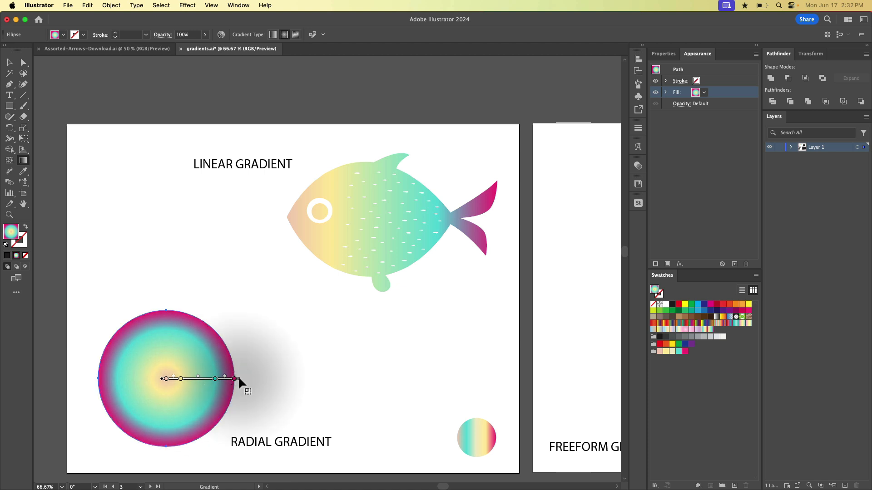
drag(238, 378, 259, 379)
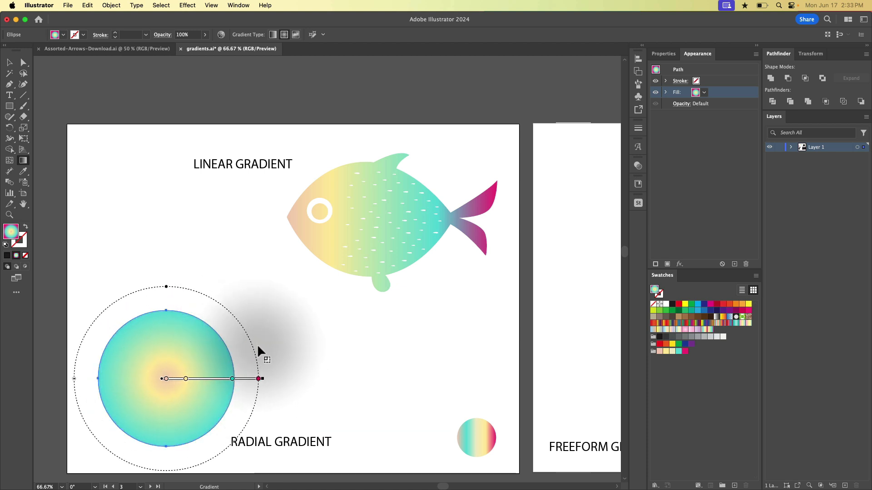
drag(258, 347, 268, 364)
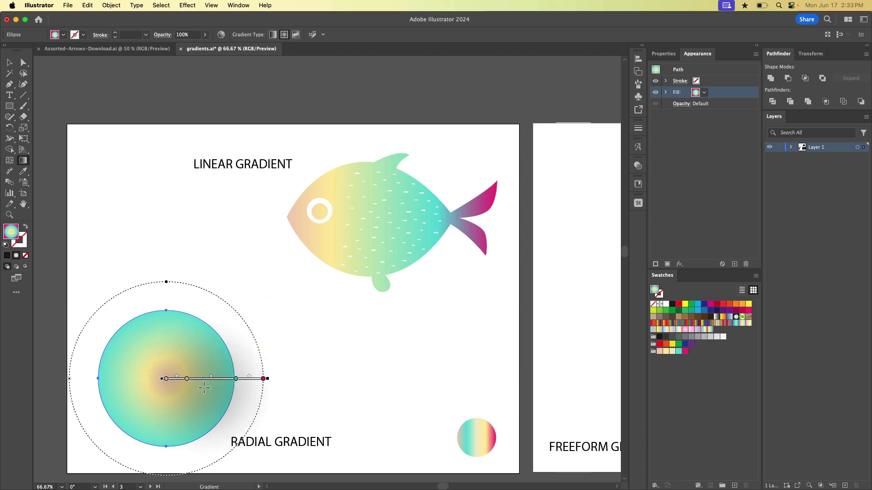
mouse_move(211, 385)
mouse_down()
mouse_move(154, 386)
mouse_move(170, 416)
mouse_move(193, 330)
mouse_up()
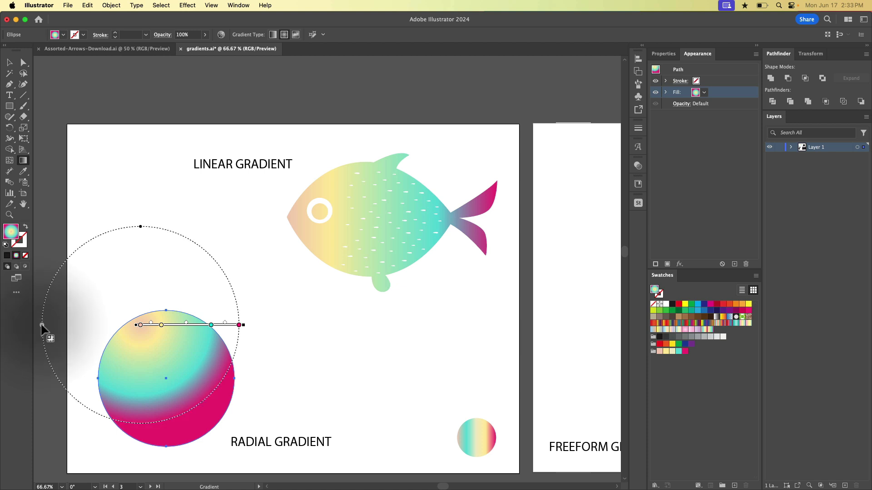
mouse_move(42, 325)
mouse_down()
mouse_move(43, 301)
mouse_move(64, 262)
mouse_up()
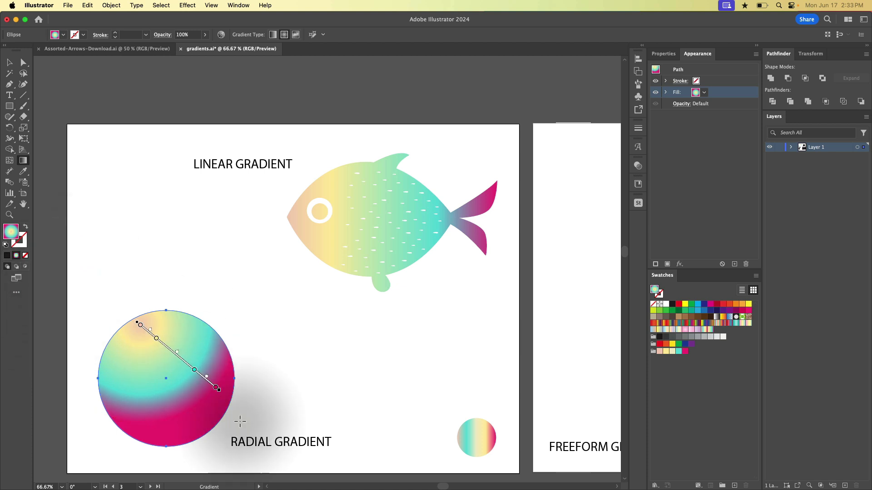
drag(222, 396, 247, 415)
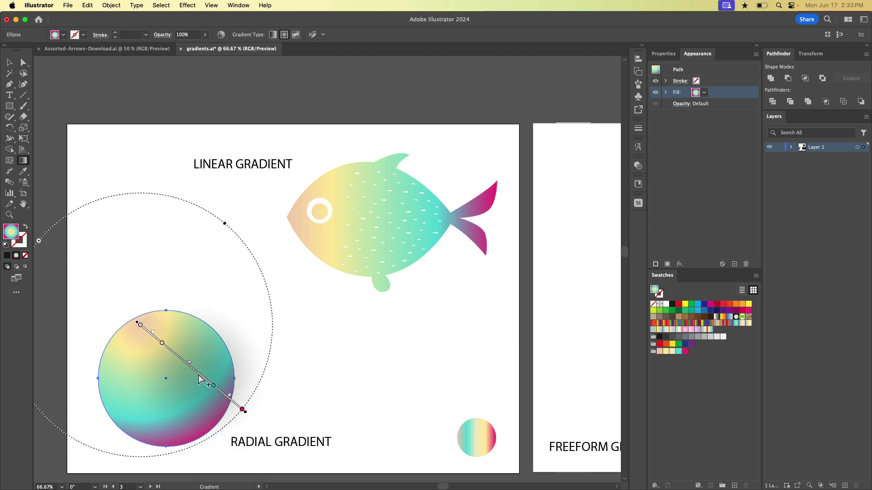
- Reduce the circle's radial gradient to turquoise and magenta by removing the peach and yellow stops, and reposition the gradient and its turquoise stop
drag(137, 322, 116, 333)
mouse_move(120, 336)
mouse_down()
mouse_move(146, 331)
mouse_move(124, 340)
mouse_up()
click(141, 353)
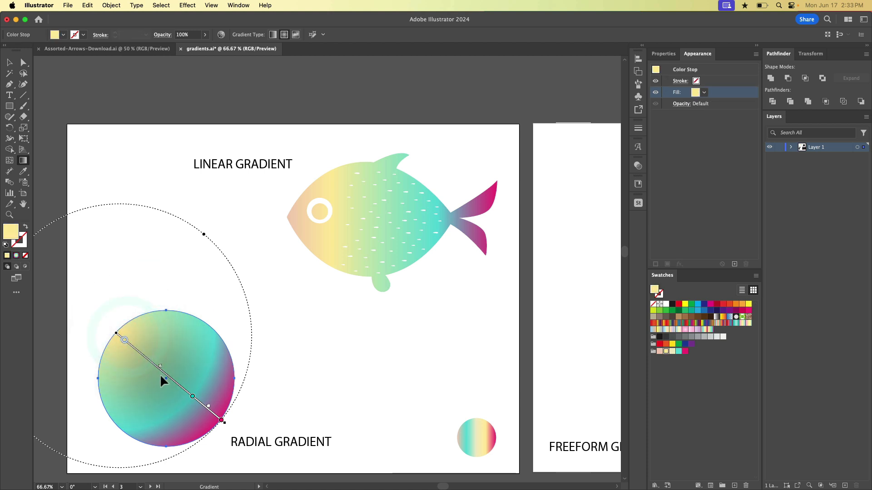
drag(193, 400, 177, 390)
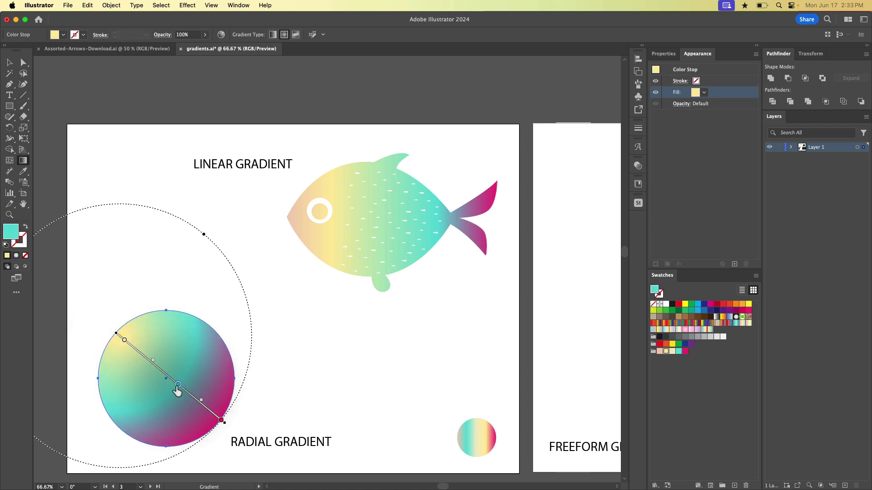
drag(125, 342, 143, 327)
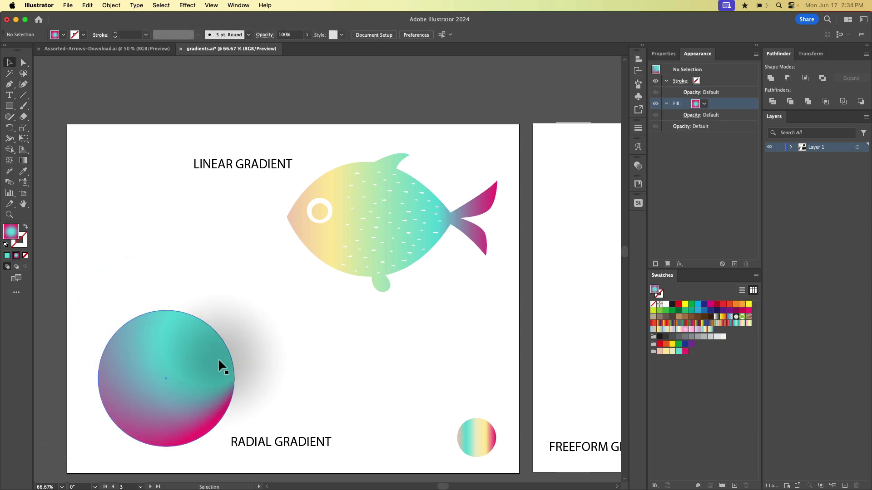
- Save the circle's turquoise and magenta radial gradient as a new swatch named "Cotton Candy"
click(734, 485)
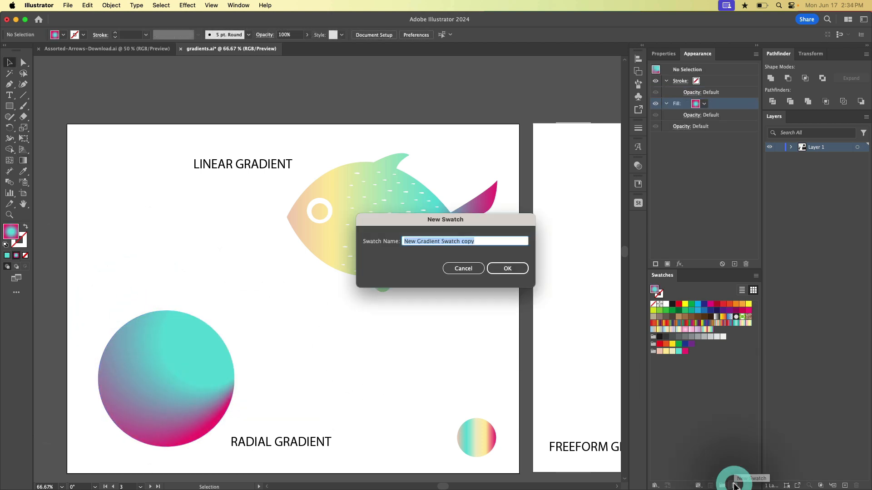
text(c)
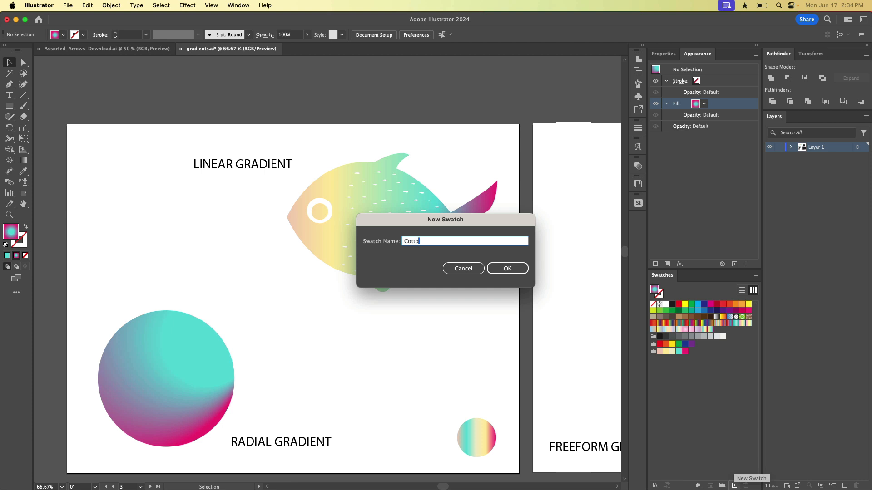
text(otton Candy)
key(Return)
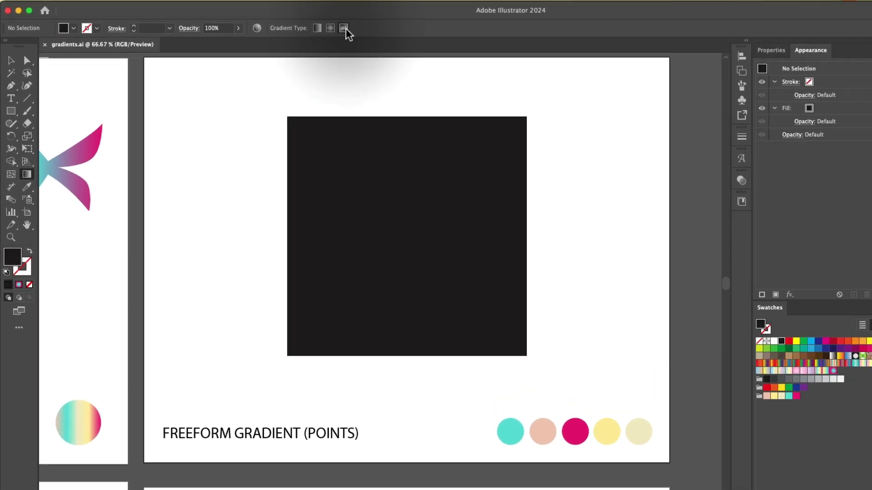
- Apply a freeform gradient in Points mode to the black square, with one color point near each corner and one in the center
click(295, 35)
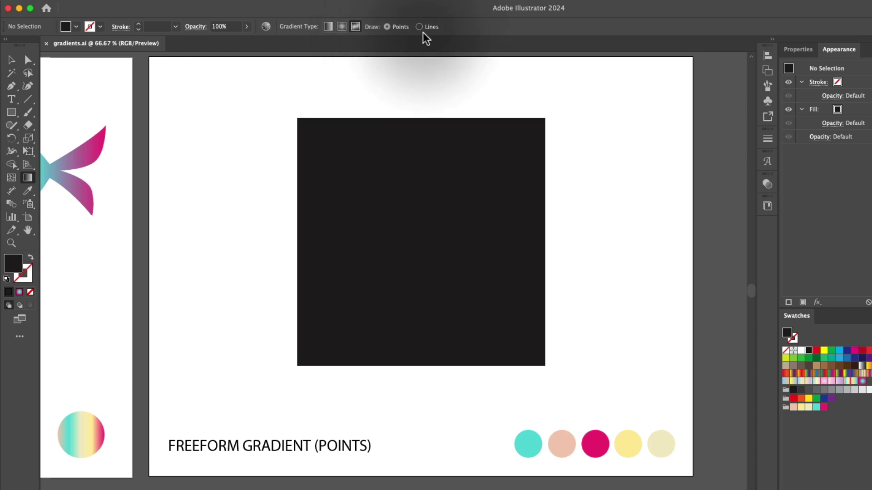
click(333, 155)
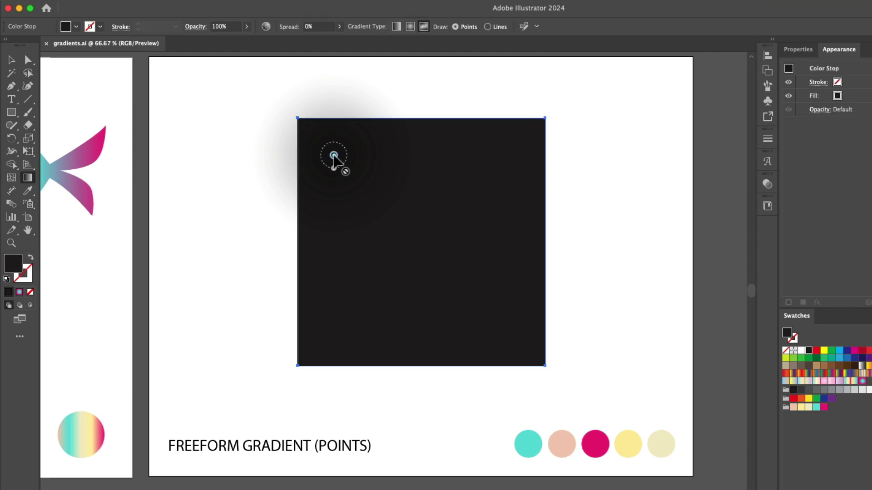
click(504, 152)
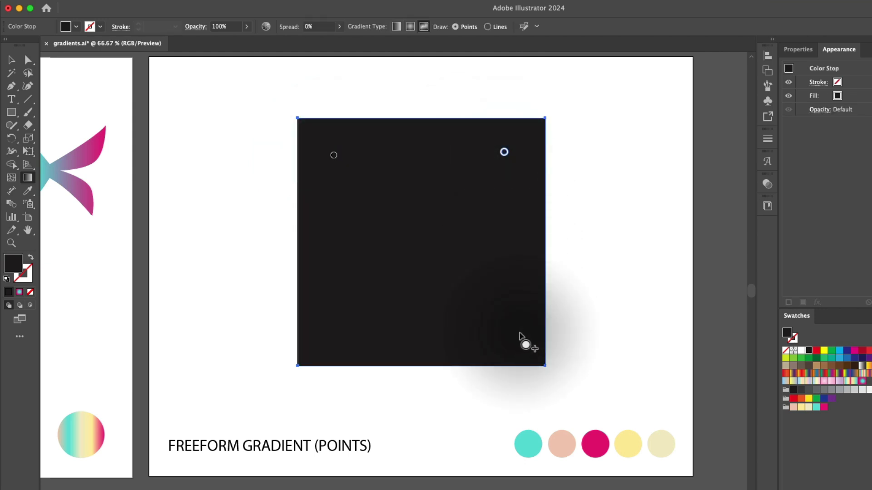
click(505, 301)
click(335, 316)
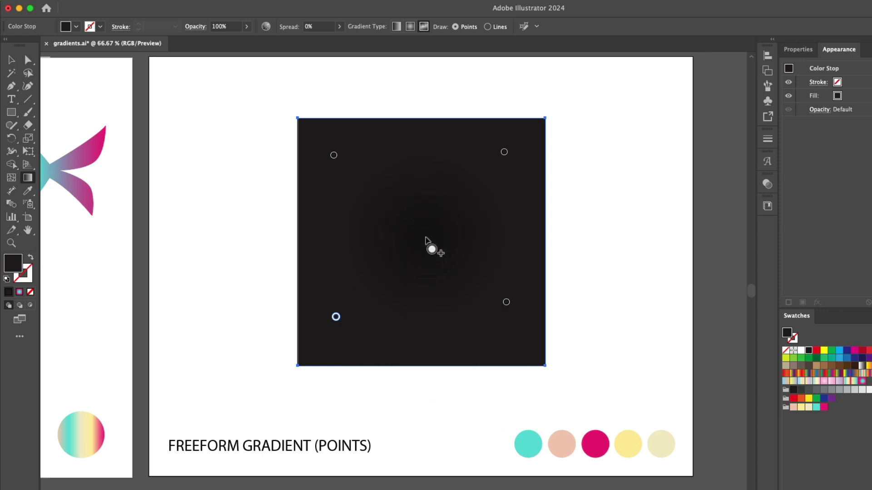
click(423, 232)
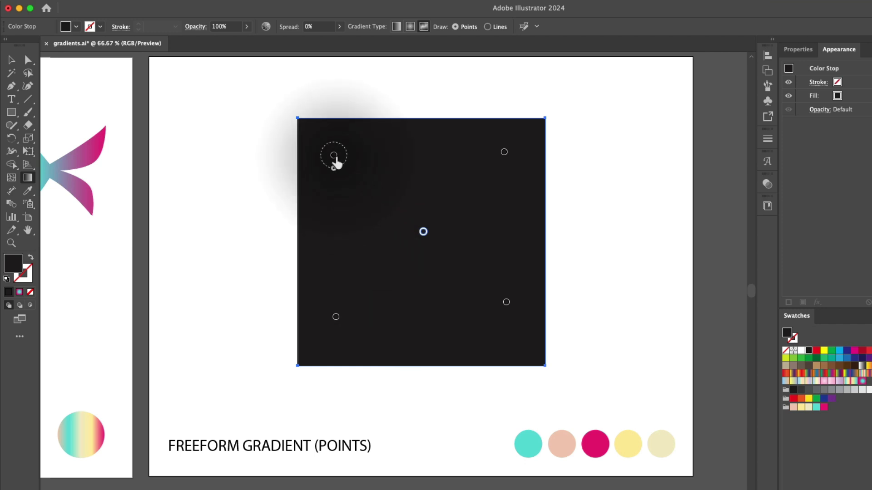
- Color the square's points turquoise upper left, magenta upper right, yellow lower right, peach lower left and cream in the center, using the color group swatches
click(333, 157)
click(816, 408)
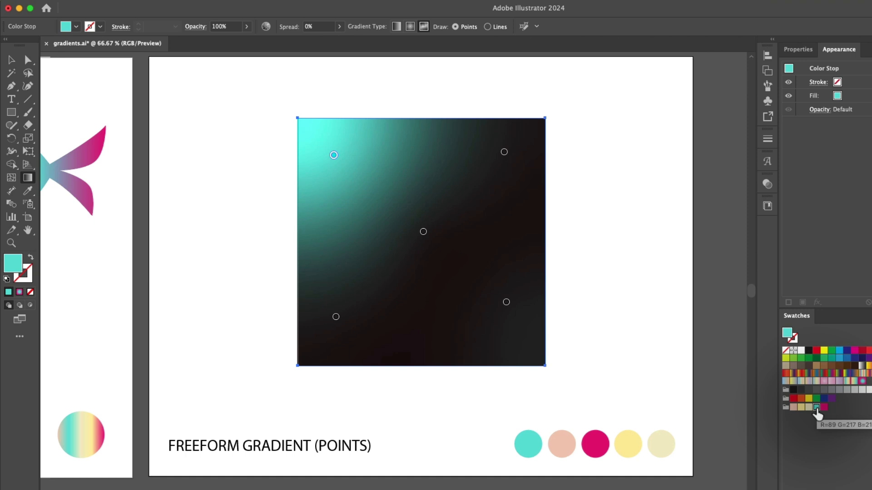
click(504, 152)
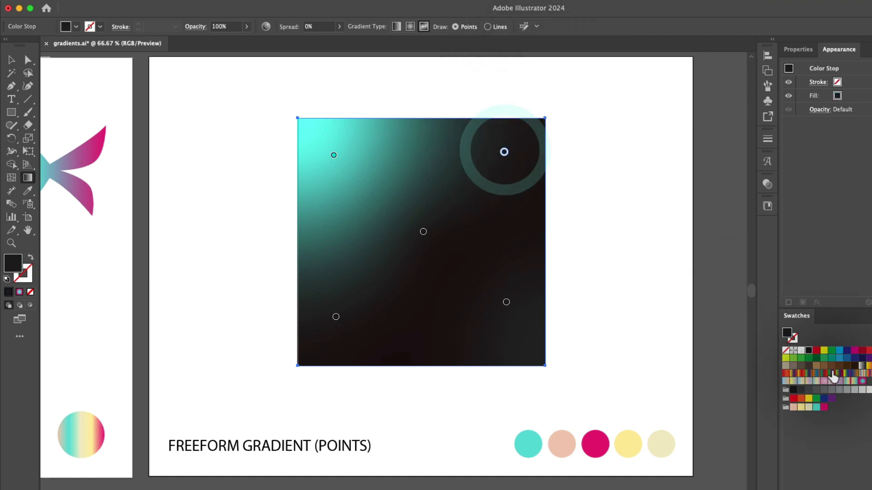
click(824, 407)
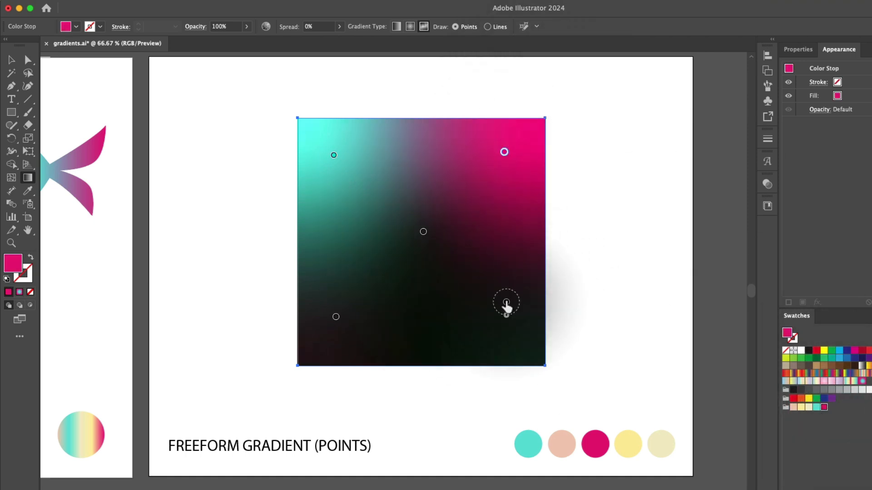
click(506, 303)
click(800, 407)
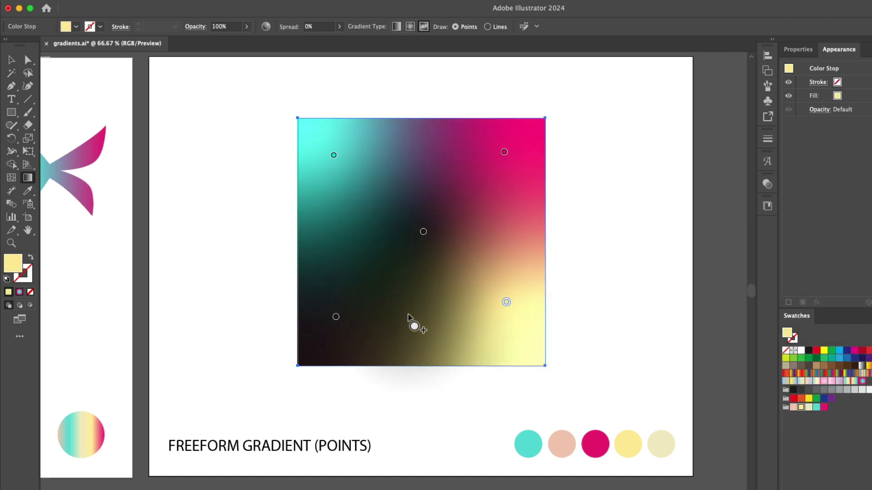
click(336, 316)
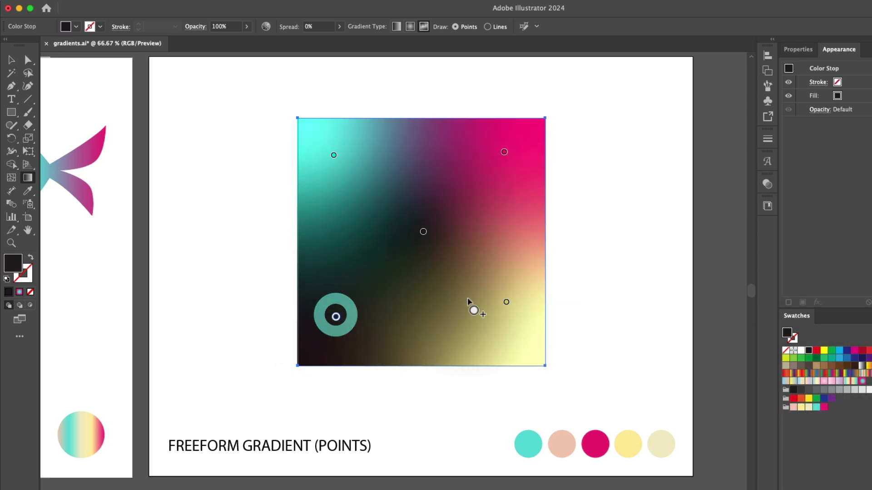
click(794, 407)
click(423, 231)
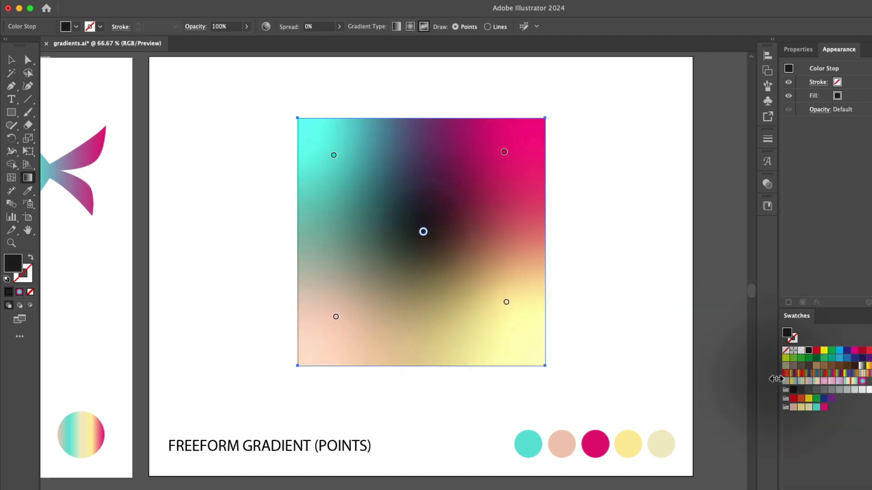
click(808, 407)
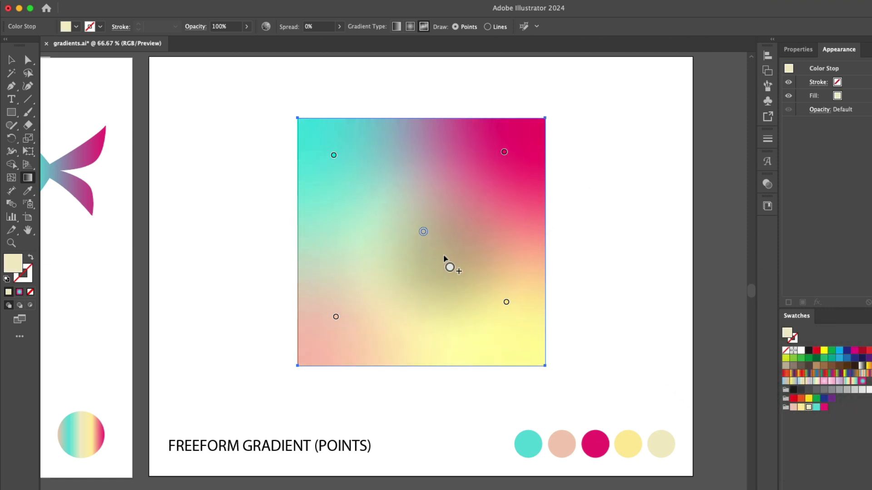
- Move the square's yellow point slightly closer to the bottom edge and widen its spread to about 54%
drag(506, 302, 500, 215)
click(499, 321)
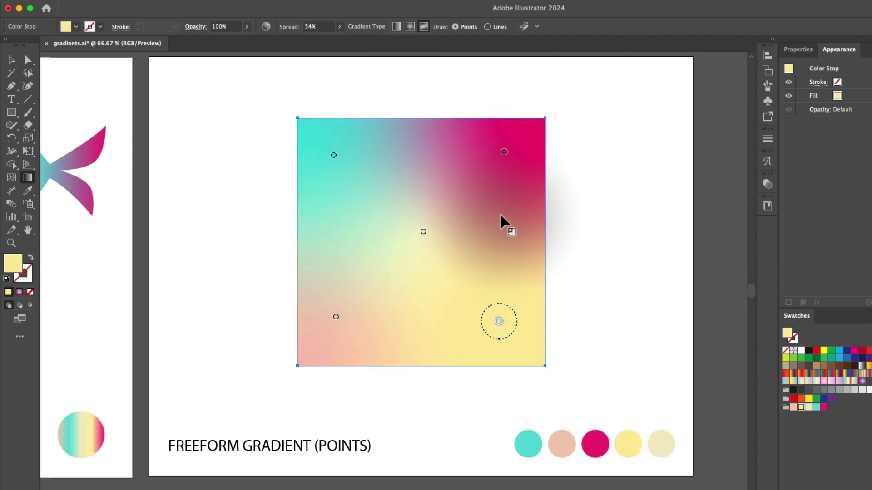
click(364, 399)
- Shift the square's magenta point slightly down and add a second magenta point between it and the turquoise point
click(503, 152)
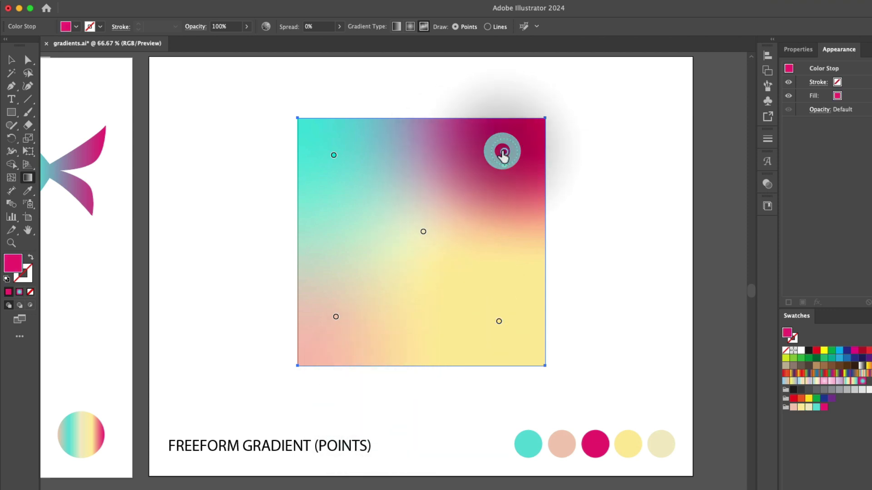
drag(504, 165, 500, 173)
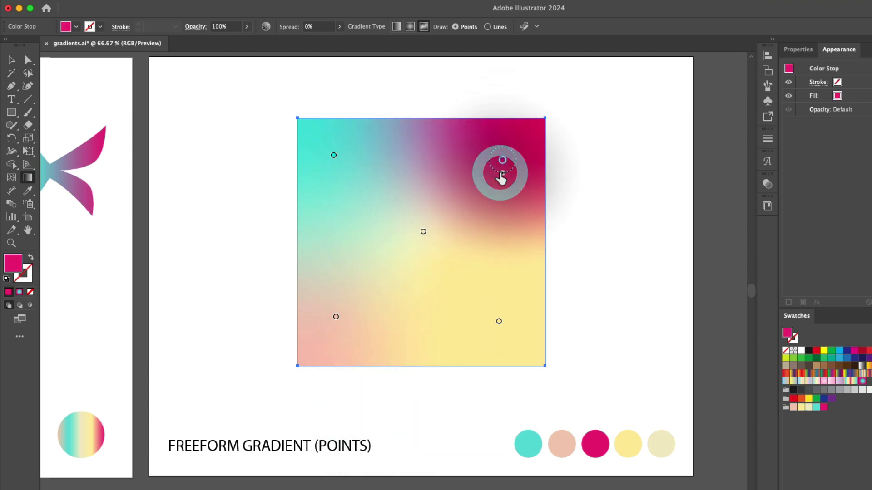
click(450, 170)
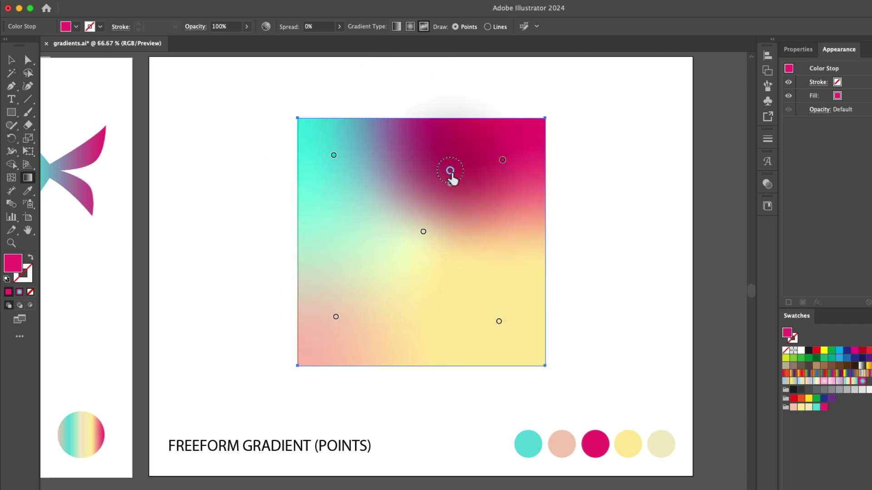
- Remove the extra magenta color point between the turquoise and the original magenta point on the square
drag(450, 175, 603, 206)
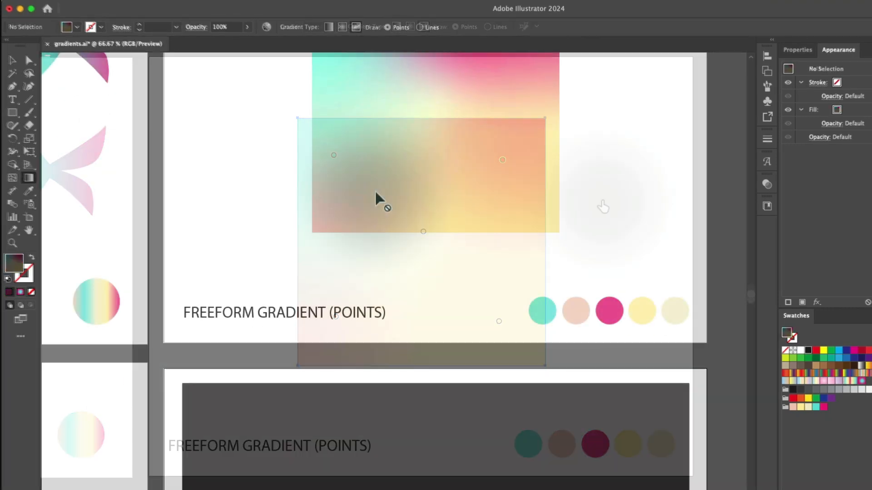
- Draw a freeform gradient in Lines mode on the black rectangle, with six color points along a zigzag curve from its left to its right side
scroll(379, 200, down, 10)
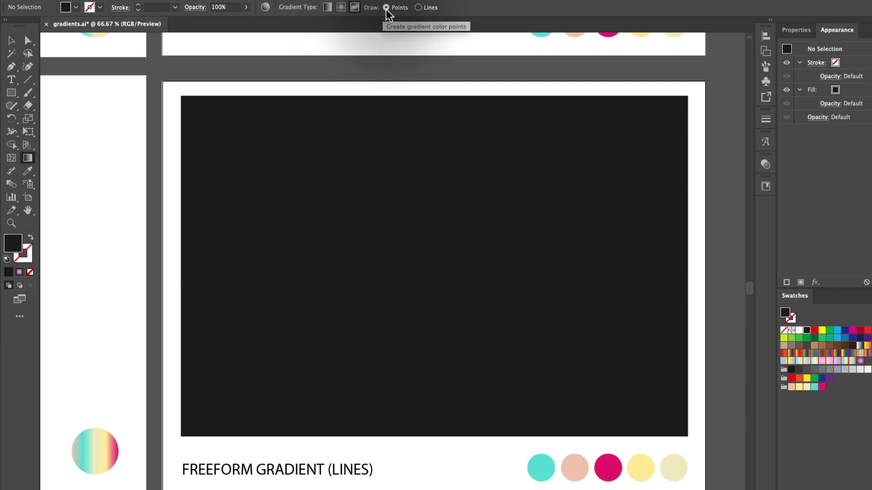
click(418, 8)
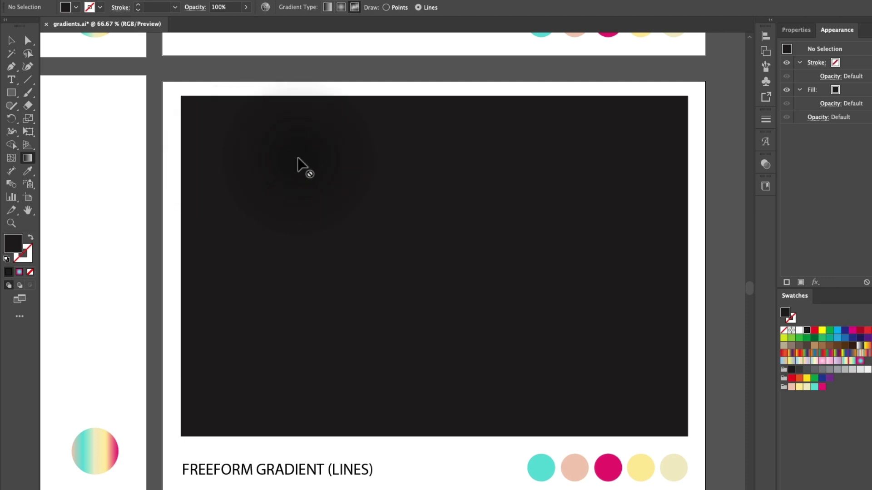
click(244, 263)
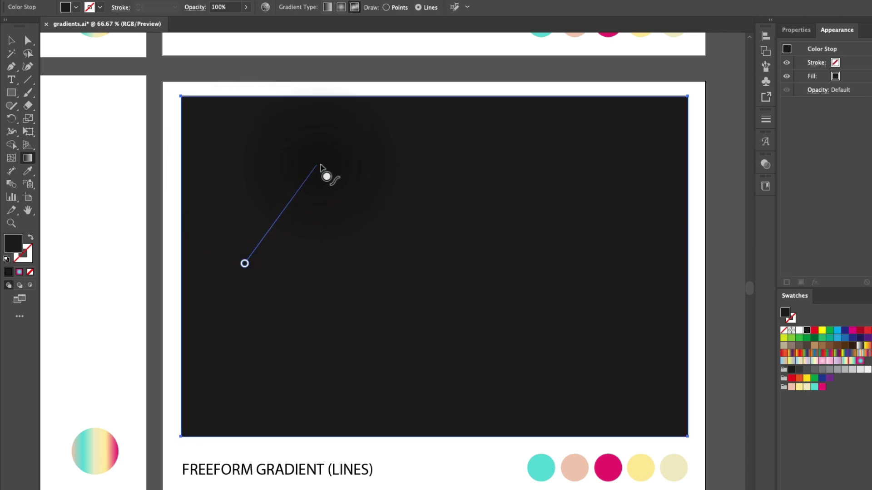
click(343, 149)
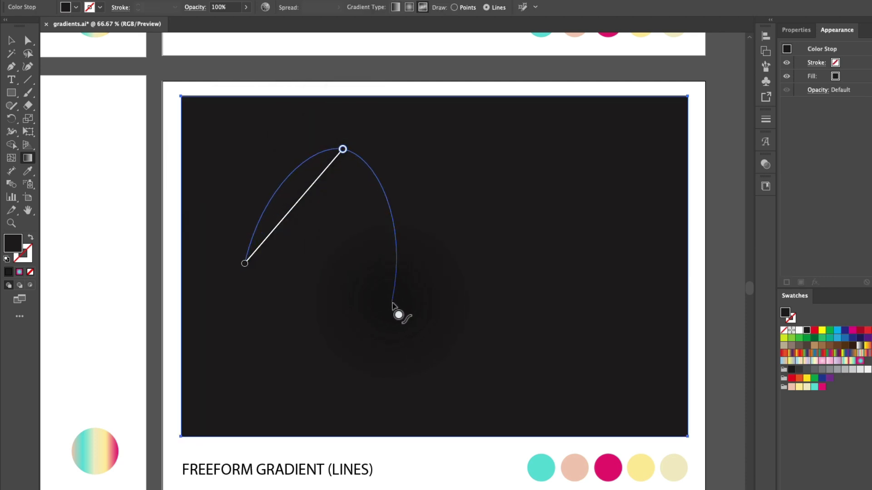
click(392, 302)
click(500, 197)
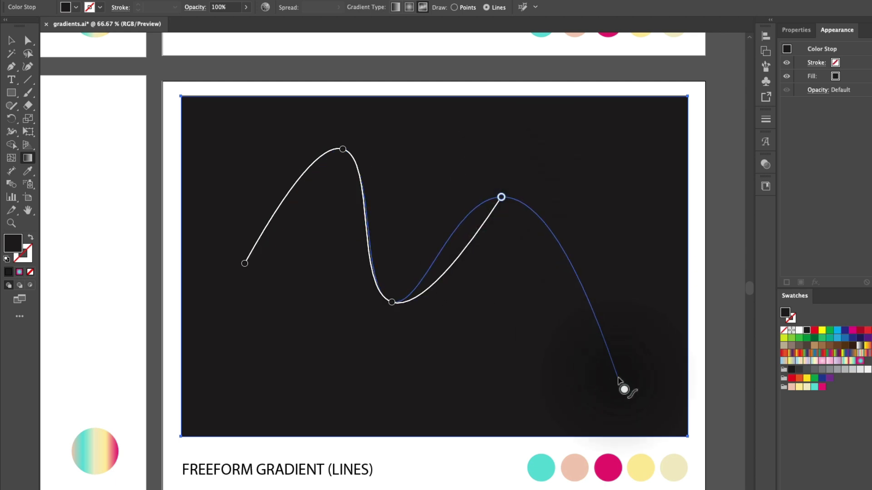
click(617, 378)
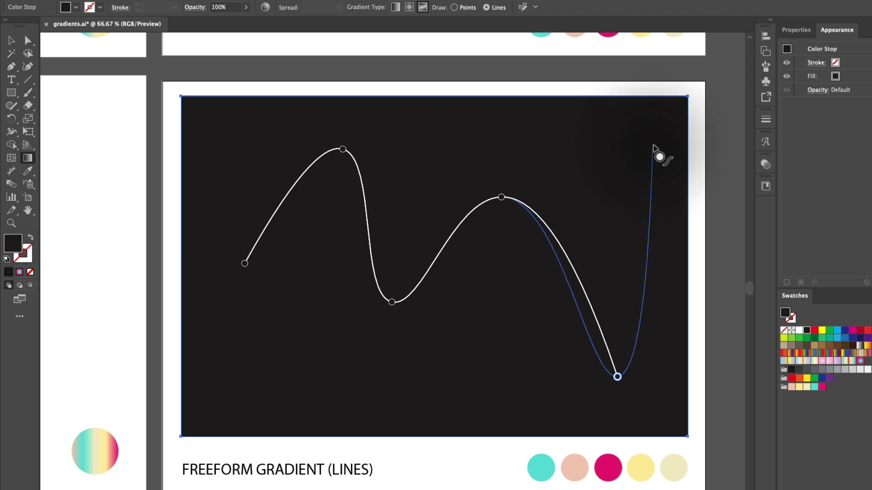
click(653, 145)
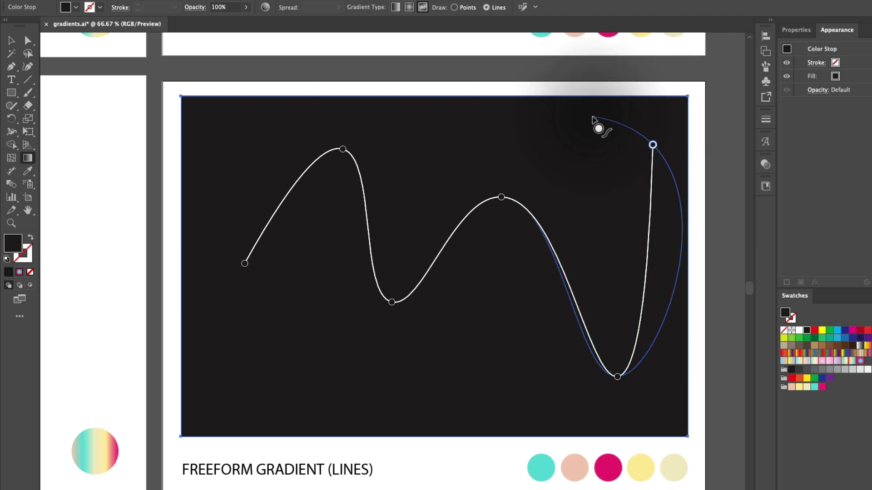
key(Escape)
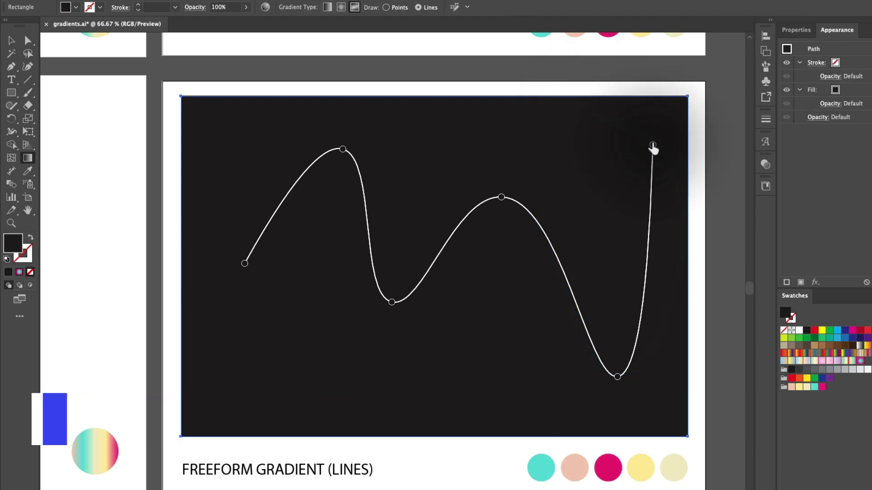
- Color the curve's points from its right end leftward magenta, turquoise, peach, cream and yellow with the color group swatches, leaving the leftmost point black
click(652, 144)
click(822, 387)
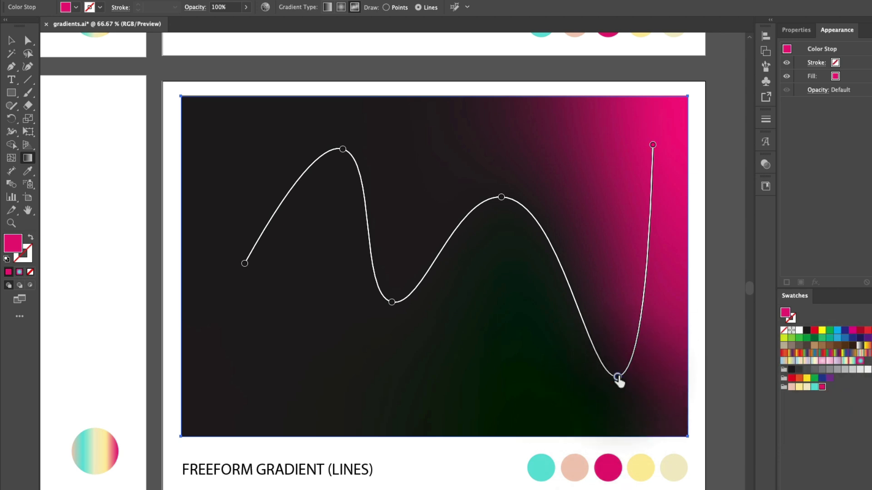
click(617, 378)
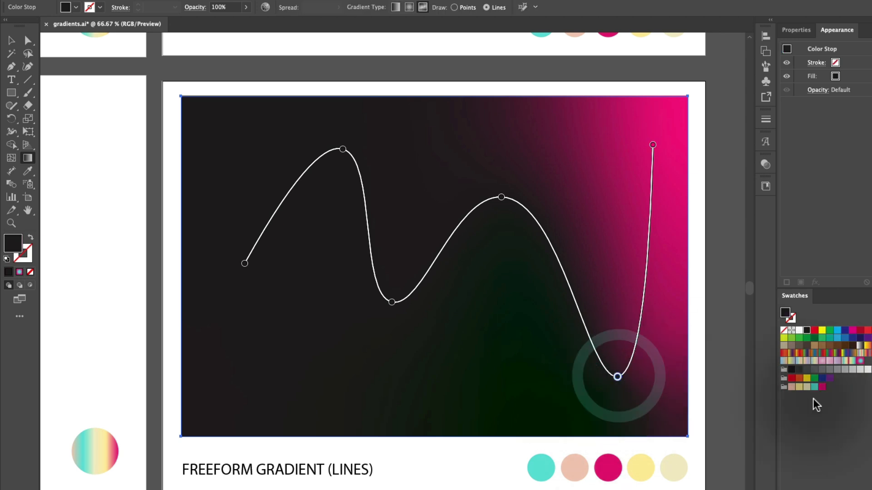
click(501, 197)
click(791, 387)
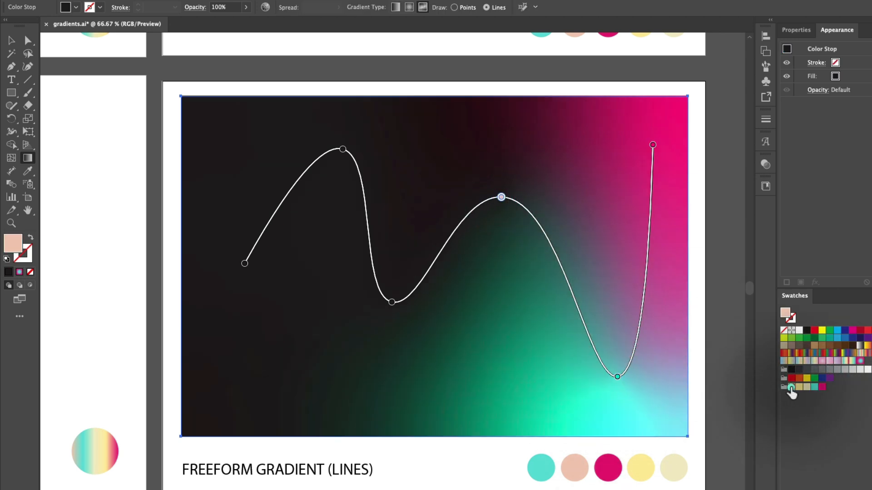
click(392, 302)
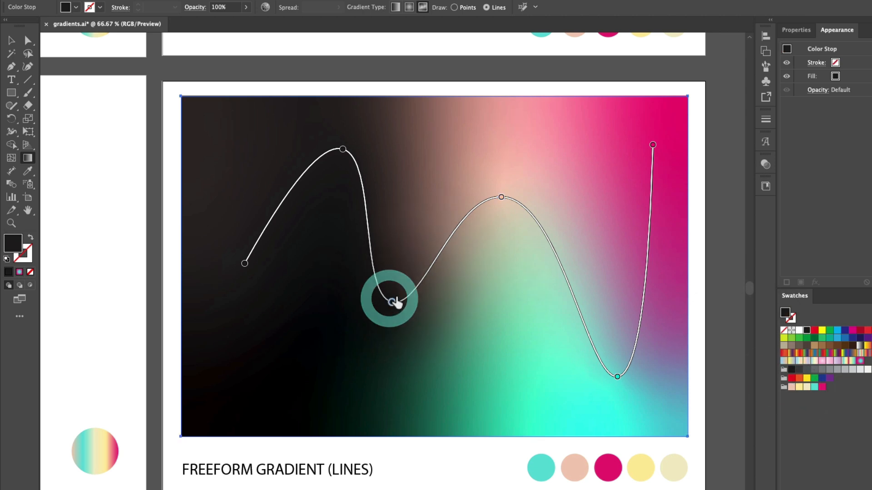
click(807, 387)
click(343, 149)
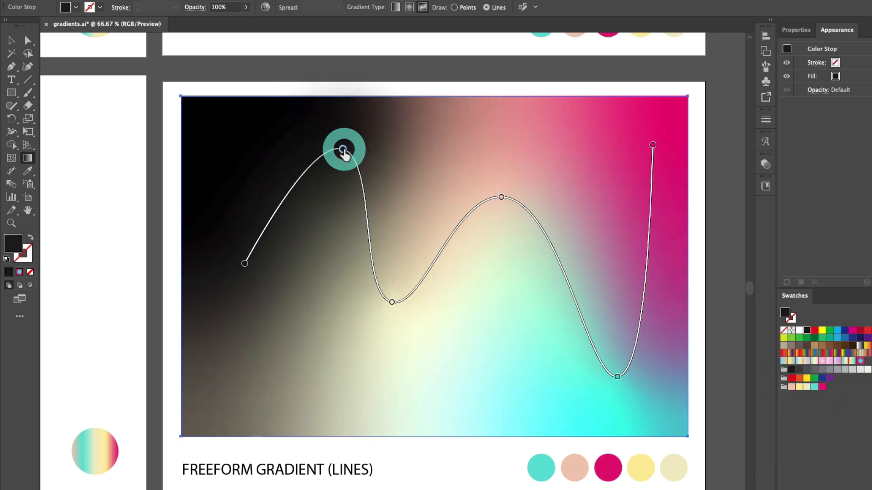
click(798, 387)
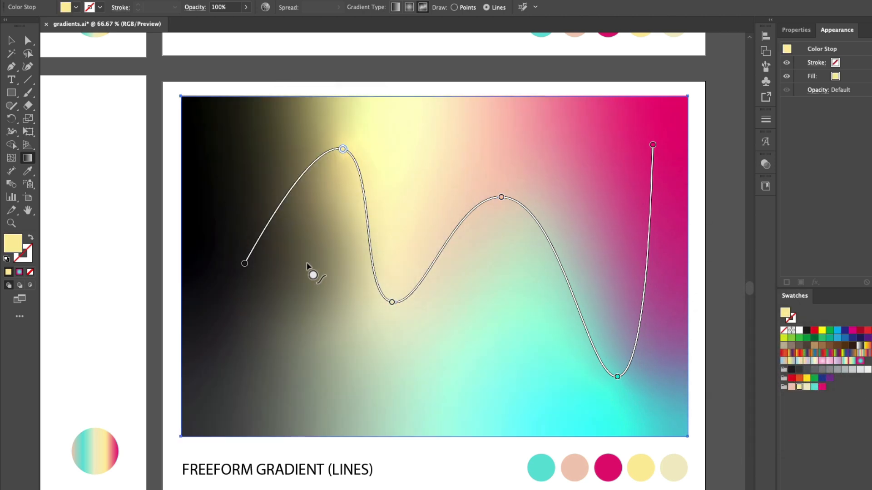
- Remove the black end point from the gradient line and move the yellow point near the rectangle's upper left corner
drag(244, 264, 50, 345)
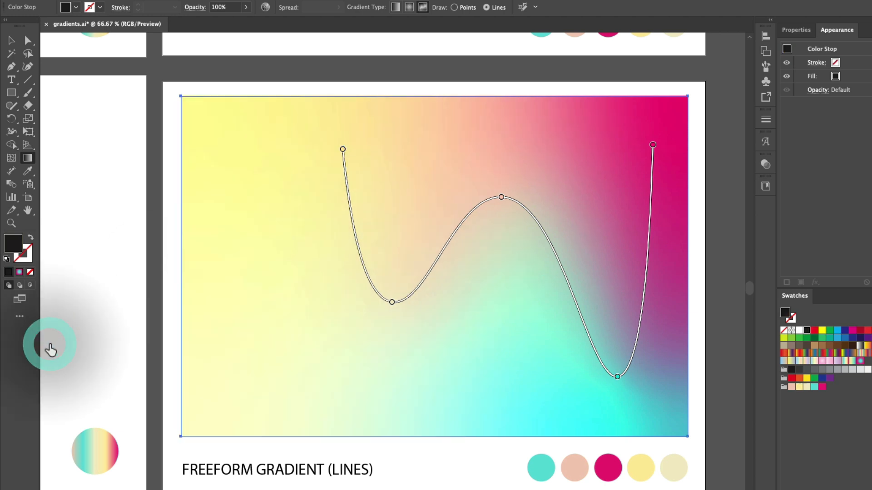
click(342, 150)
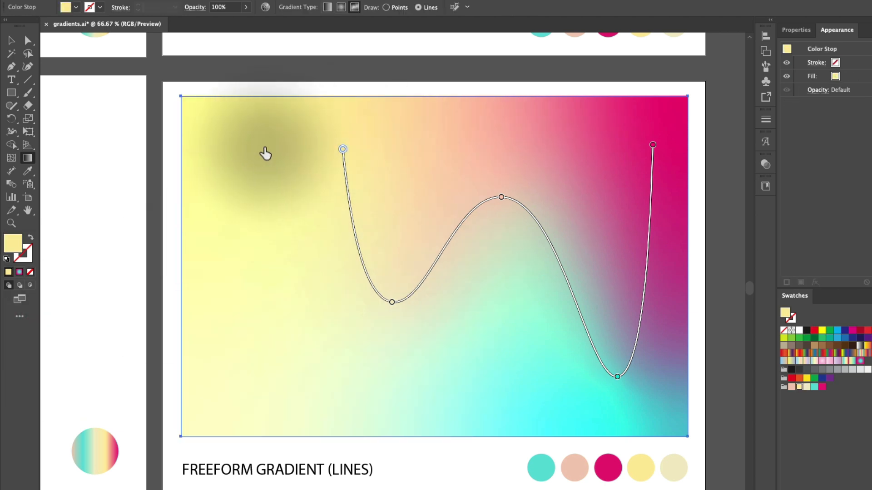
click(263, 148)
click(343, 150)
drag(338, 151, 220, 142)
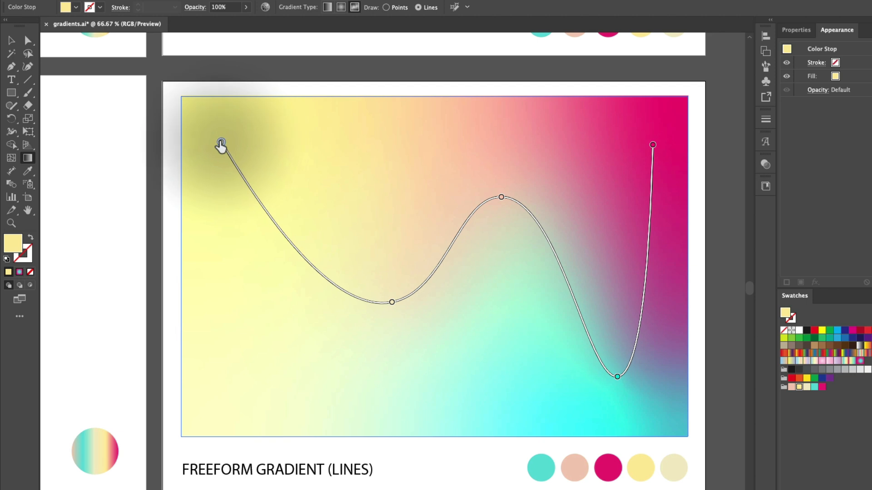
- Reshape the gradient line by moving its cream and peach points down and to the left
drag(397, 308, 339, 360)
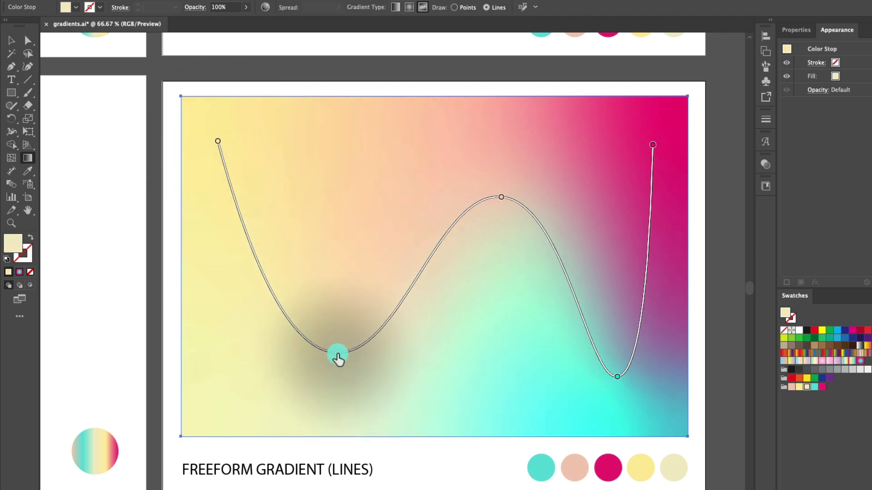
click(498, 202)
drag(499, 199, 446, 272)
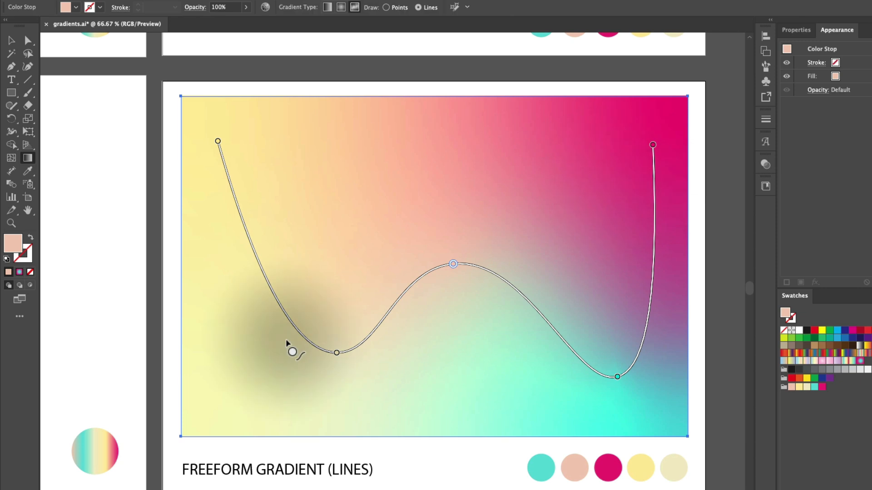
- Select the black head silhouette on the Gradient Across Multiple Objects artboard
scroll(286, 341, left, 10)
scroll(287, 345, left, 5)
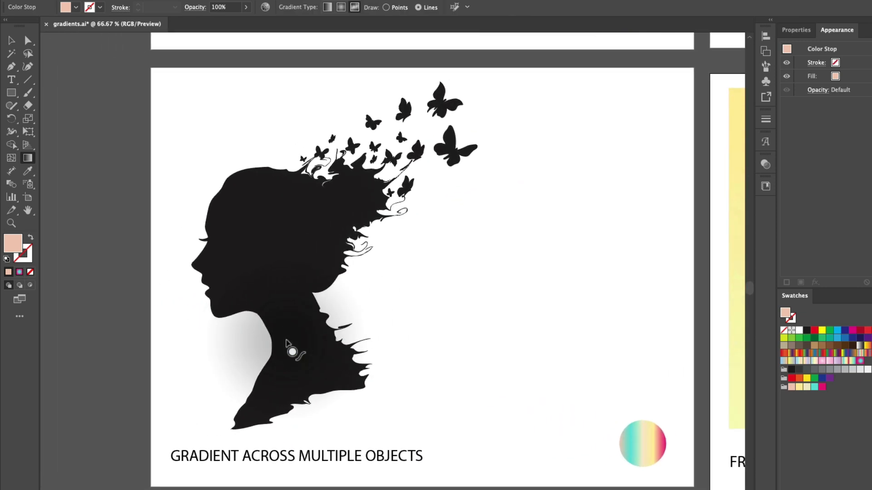
scroll(287, 345, up, 4)
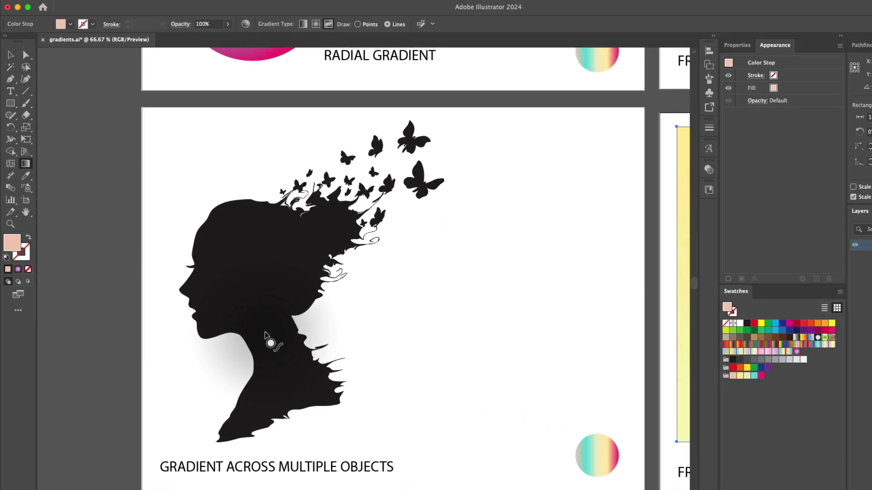
mouse_move(266, 334)
mouse_down()
mouse_move(175, 451)
mouse_move(342, 438)
mouse_up()
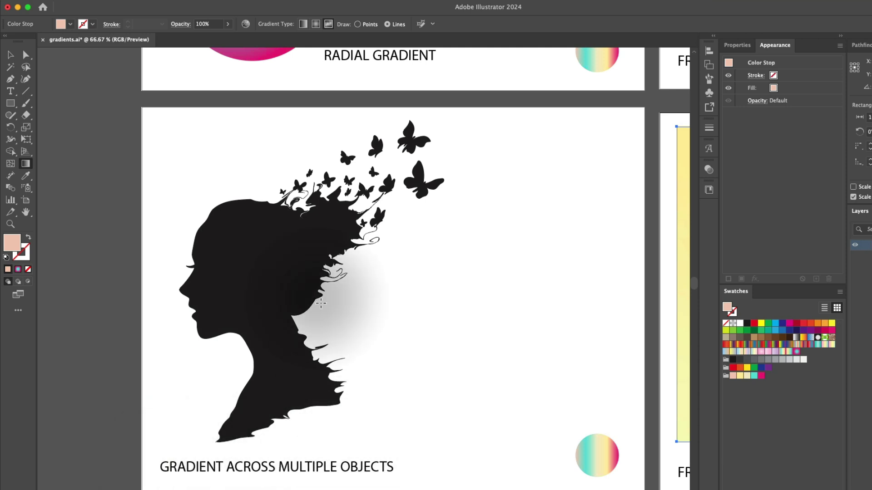
key(v)
drag(252, 267, 278, 289)
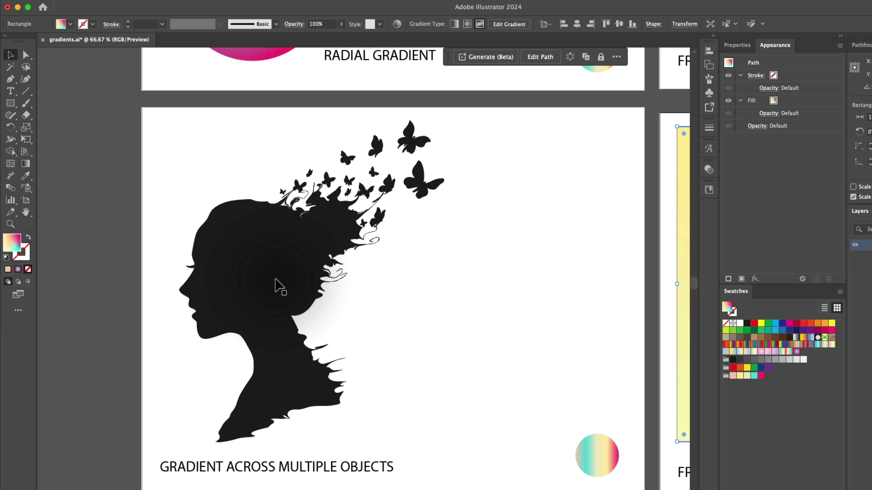
click(278, 286)
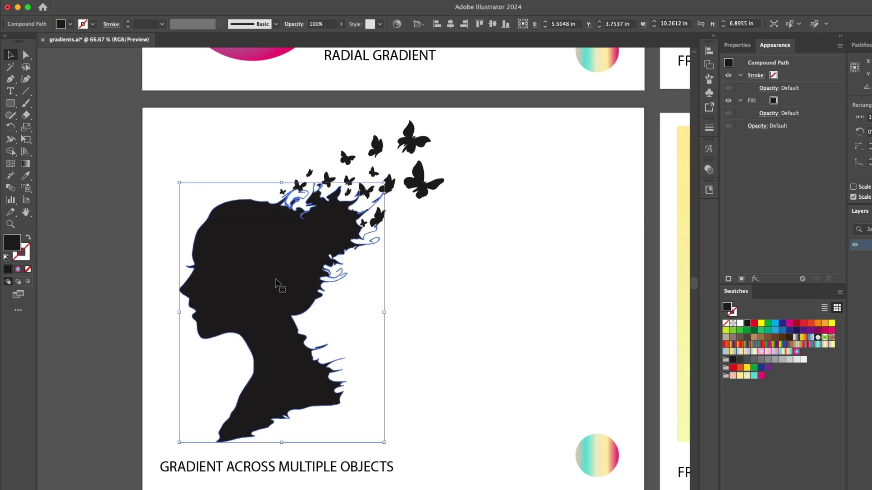
mouse_move(259, 270)
mouse_down()
mouse_move(213, 295)
mouse_move(292, 305)
mouse_move(210, 315)
mouse_move(255, 287)
mouse_up()
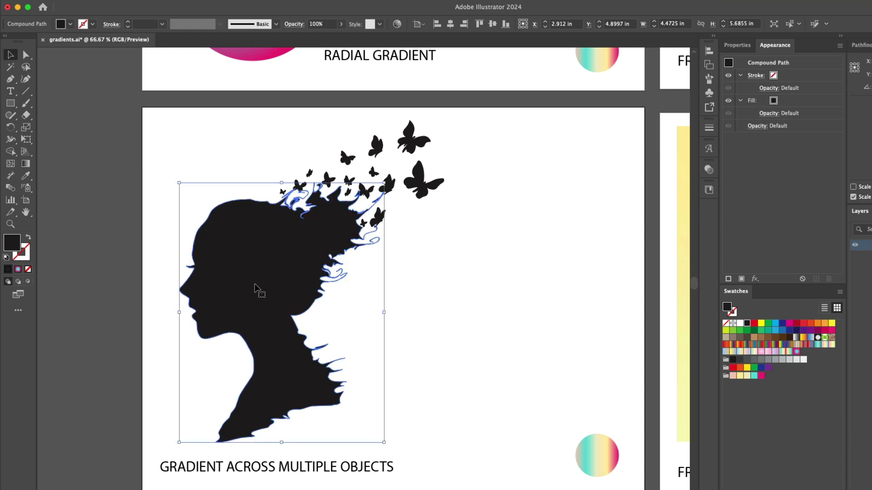
- Move the butterflies to the right, away from the head, and undo the move
click(417, 177)
drag(417, 177, 485, 175)
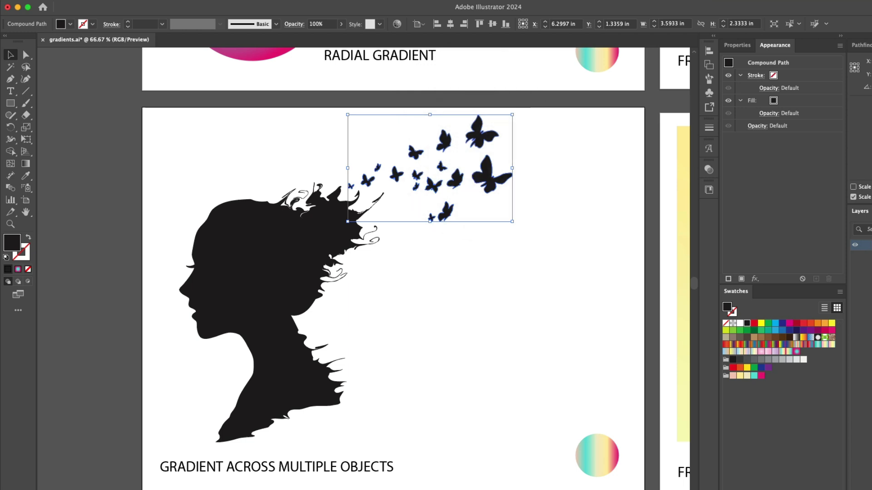
key(super+z)
- Select the head and the butterflies together and apply the sample circle's linear gradient to them with the Eyedropper
click(470, 140)
click(285, 295)
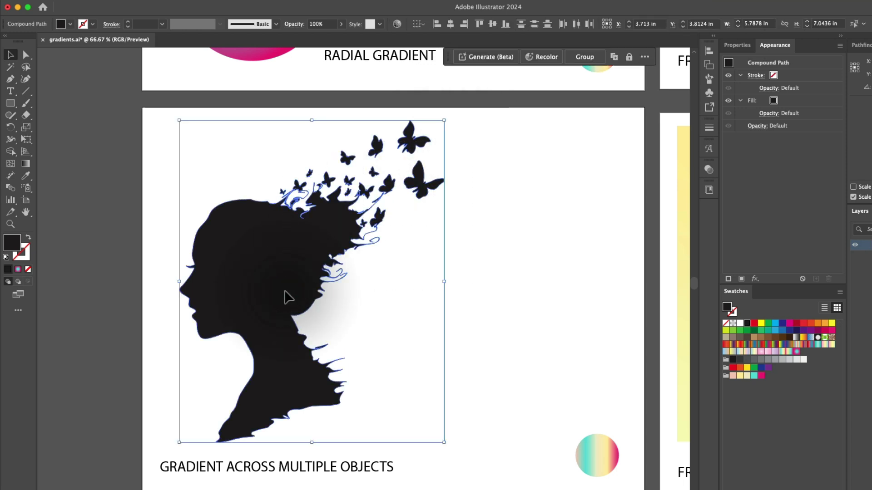
click(26, 176)
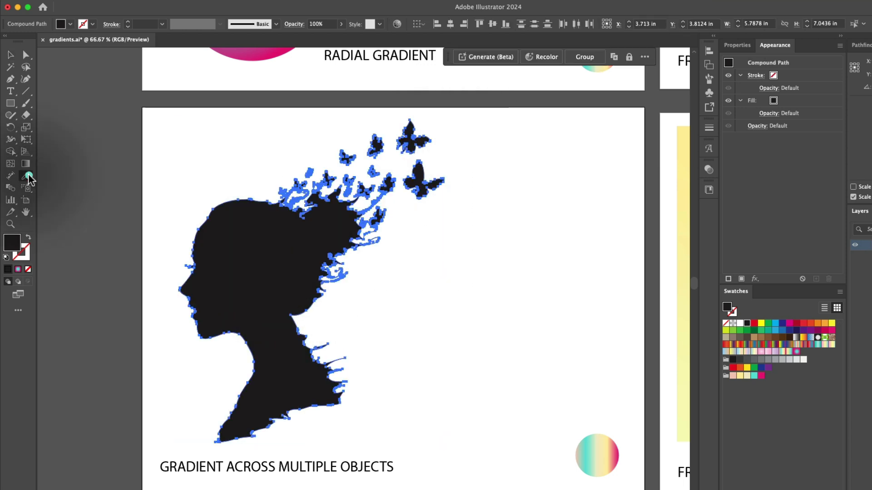
click(600, 452)
key(v)
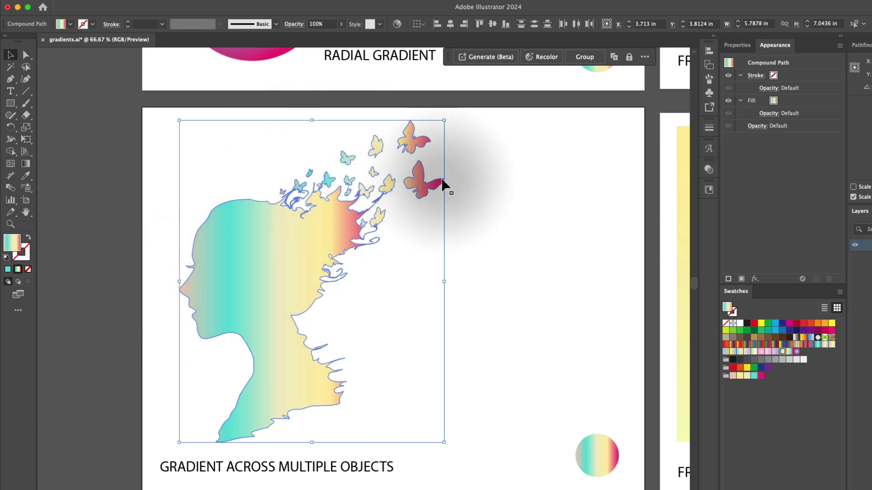
- With the Gradient tool, lengthen the head's own gradient, adjust its end color stops and rotate it diagonally toward the lower right
key(g)
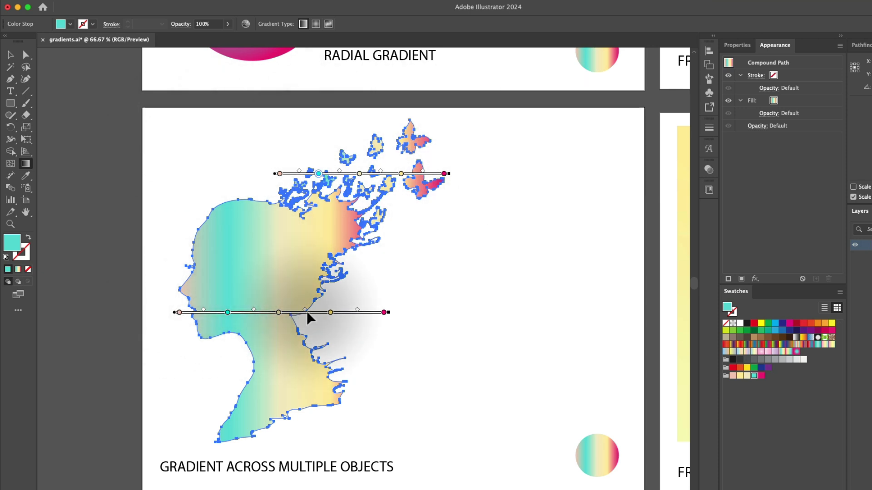
click(384, 312)
drag(370, 313, 389, 313)
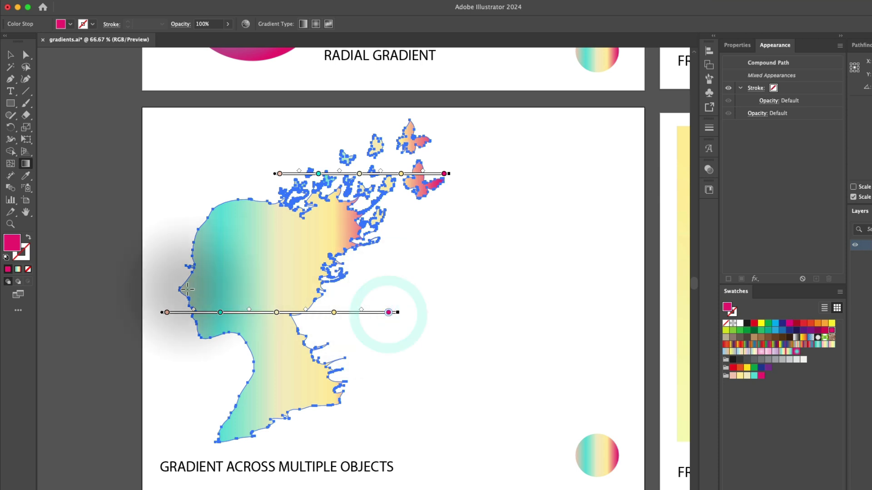
drag(167, 313, 175, 314)
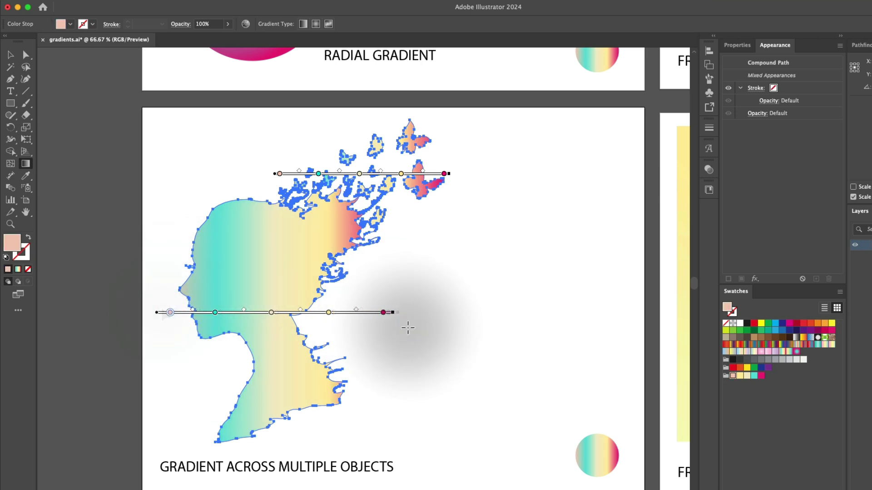
drag(396, 315, 379, 477)
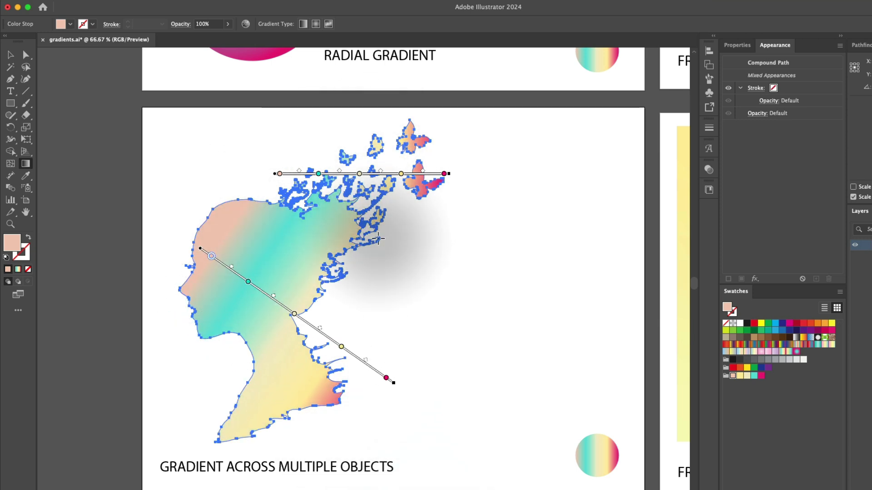
key(v)
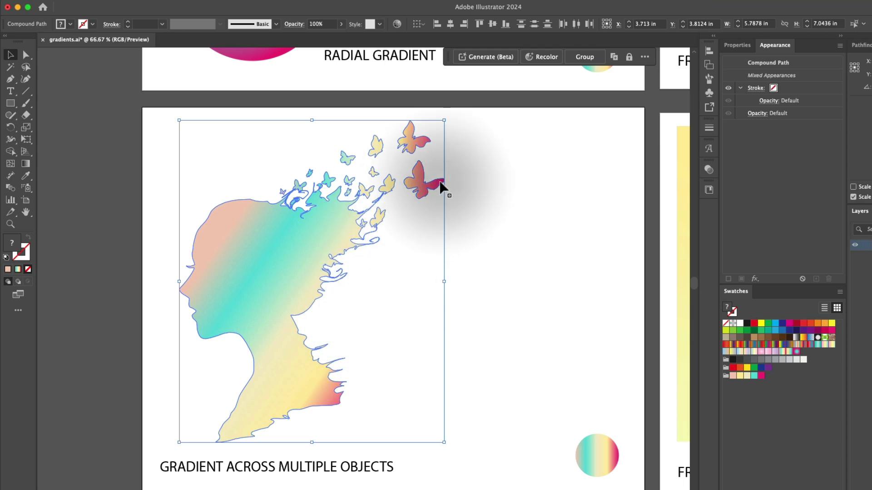
- Draw one gradient diagonally across the head and butterflies from lower left to the top butterfly, and shift each object's gradient slightly toward the upper right
click(26, 164)
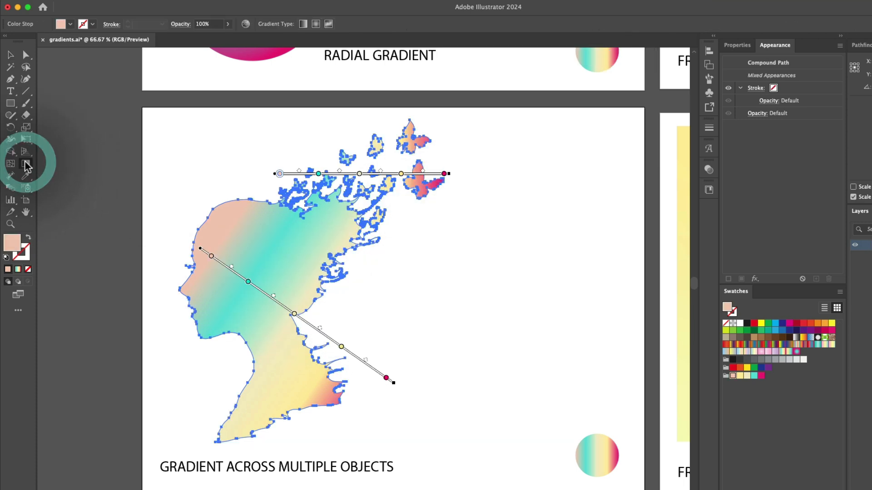
mouse_move(166, 395)
mouse_down()
mouse_move(481, 97)
mouse_move(418, 142)
mouse_up()
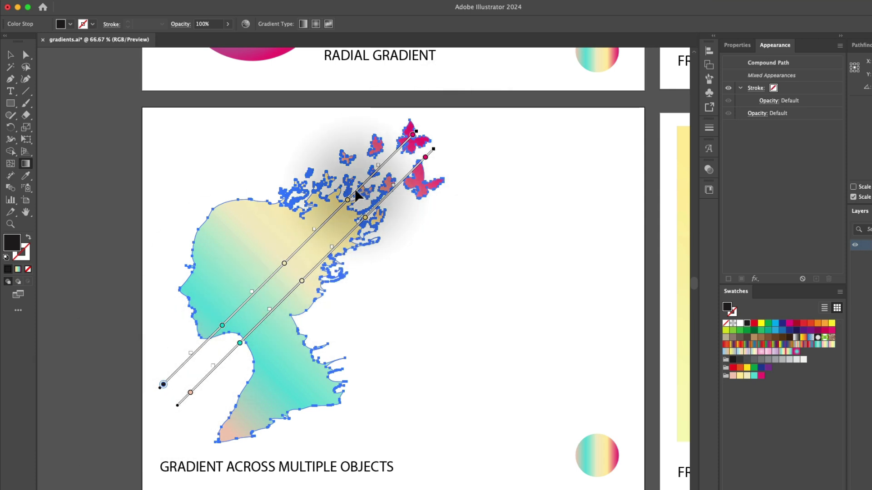
mouse_move(356, 195)
mouse_down()
mouse_move(294, 214)
mouse_move(264, 181)
mouse_move(369, 110)
mouse_move(426, 59)
mouse_move(191, 290)
mouse_move(375, 99)
mouse_move(312, 133)
mouse_move(320, 128)
mouse_up()
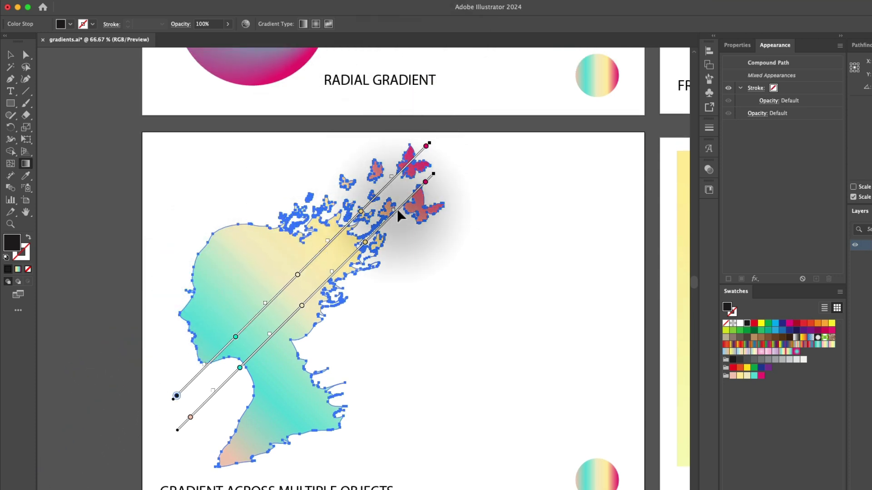
mouse_move(398, 212)
mouse_down()
mouse_move(421, 234)
mouse_move(384, 231)
mouse_move(385, 240)
mouse_move(417, 203)
mouse_up()
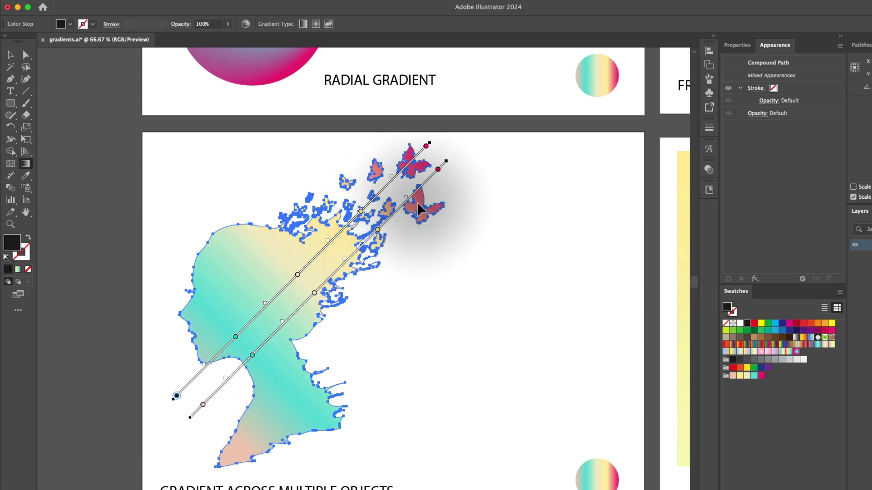